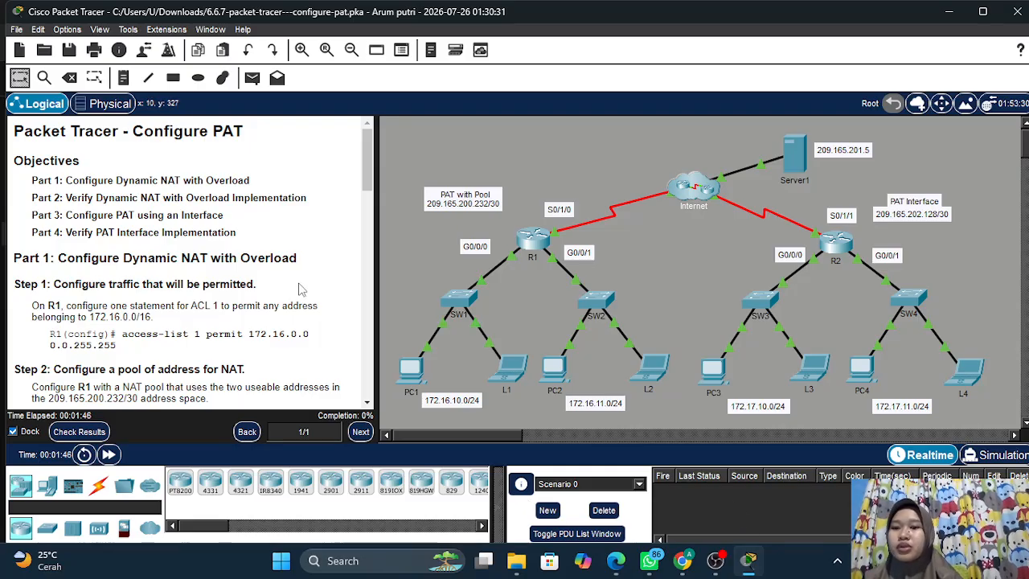
Copy the access-list 1 permit 172.16.0.0 0.0.255.255 command from Part 1, Step 1 of the instructions
scroll(255, 281, "down", 3)
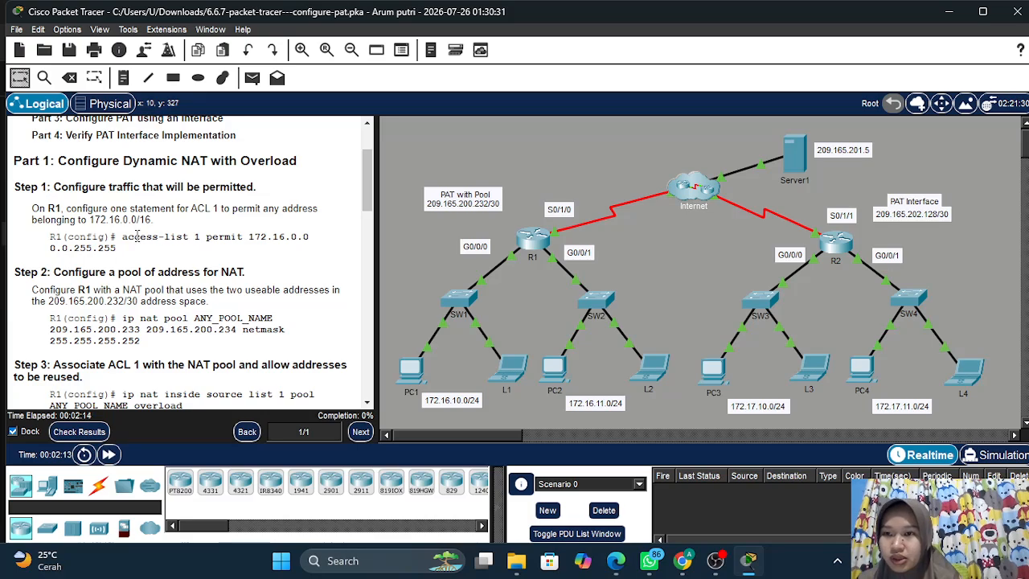
left_click_drag(123, 238, 140, 251)
left_click(137, 251)
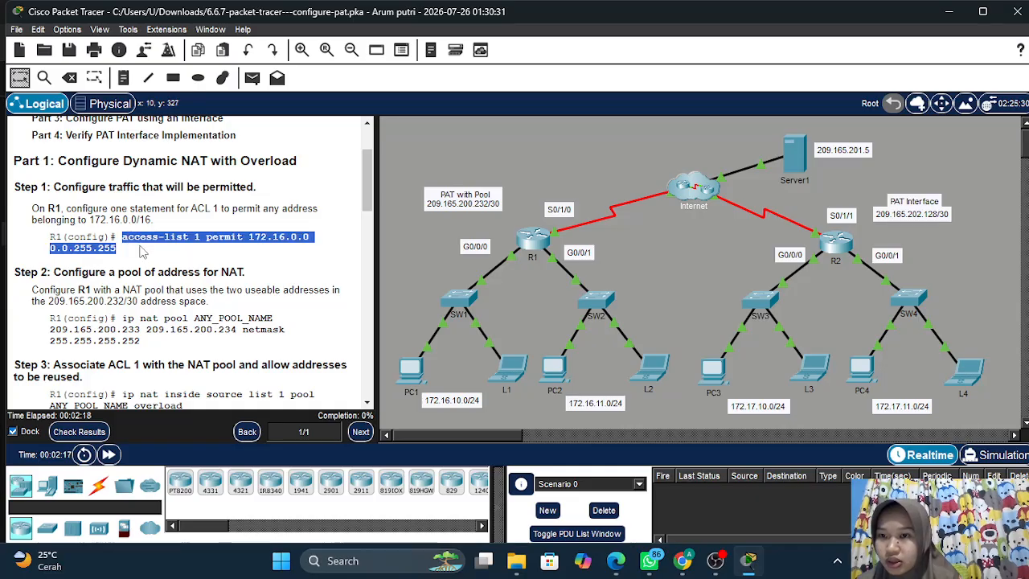
left_click(141, 252)
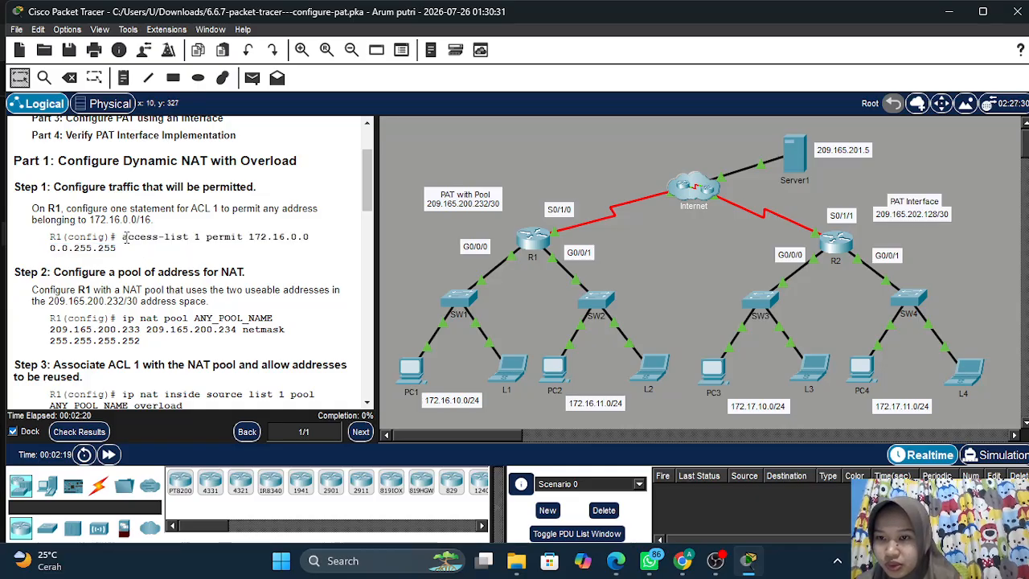
left_click_drag(122, 238, 128, 254)
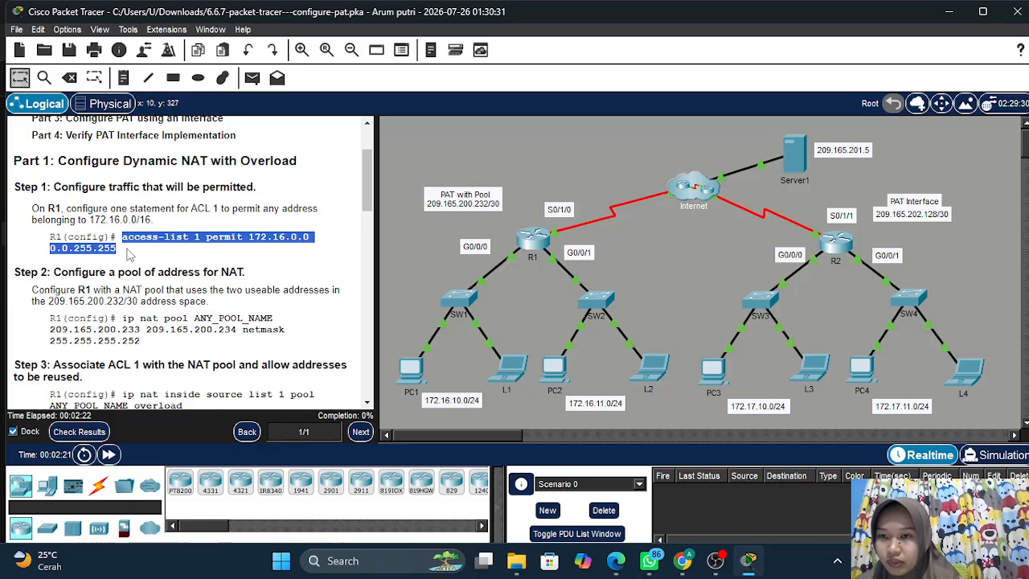
right_click(129, 254)
left_click(141, 257)
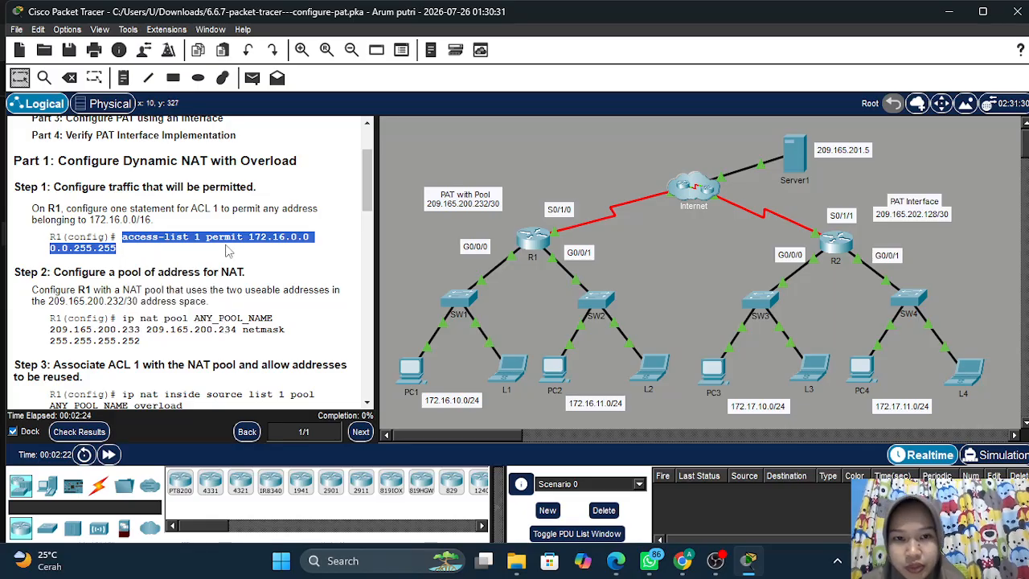
left_click(259, 243)
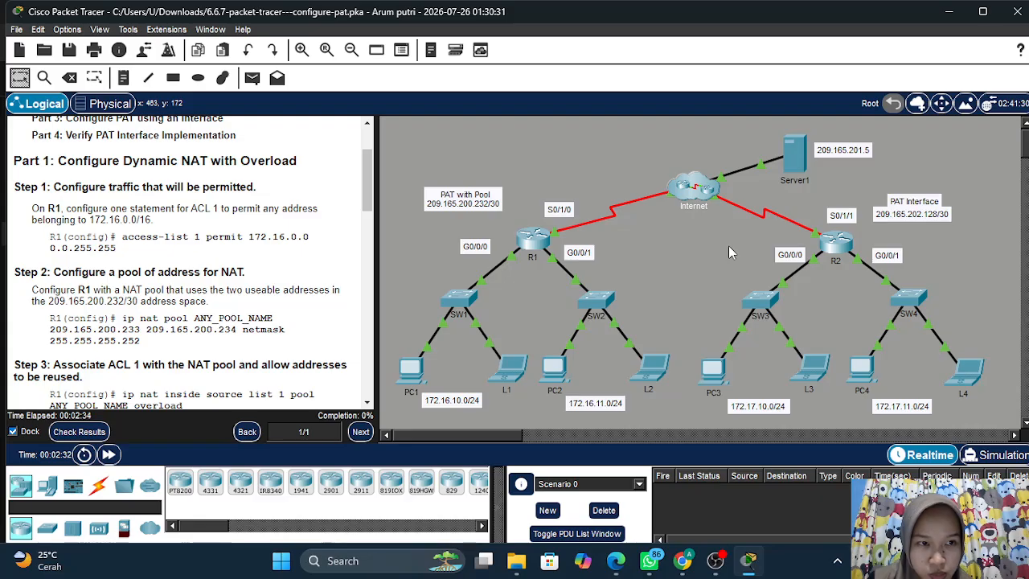
Open router R1's command line beside the instructions and enter global configuration mode with en and conf t
left_click(534, 240)
key("Return")
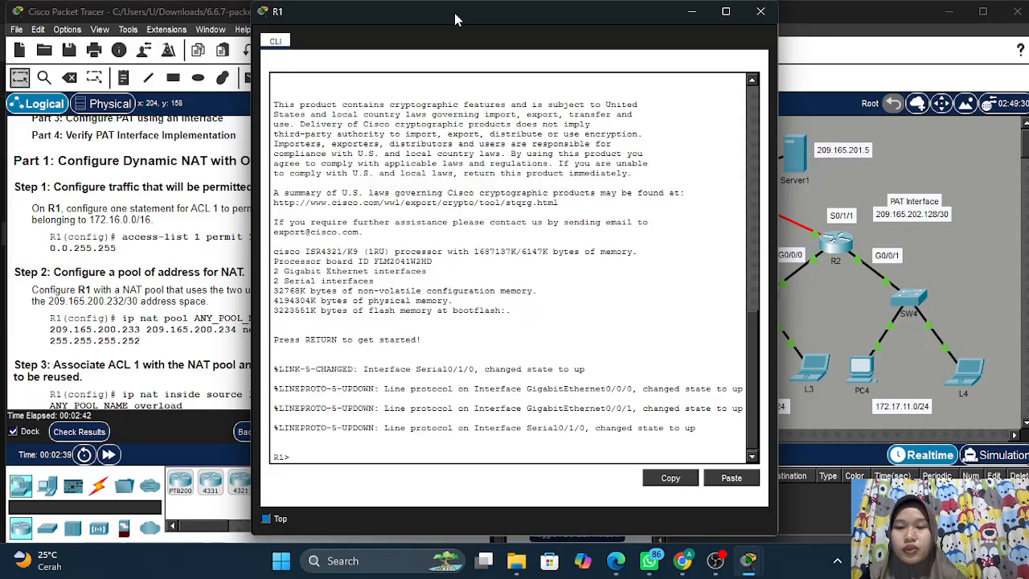
left_click_drag(454, 27, 606, 62)
type("en")
key("Return")
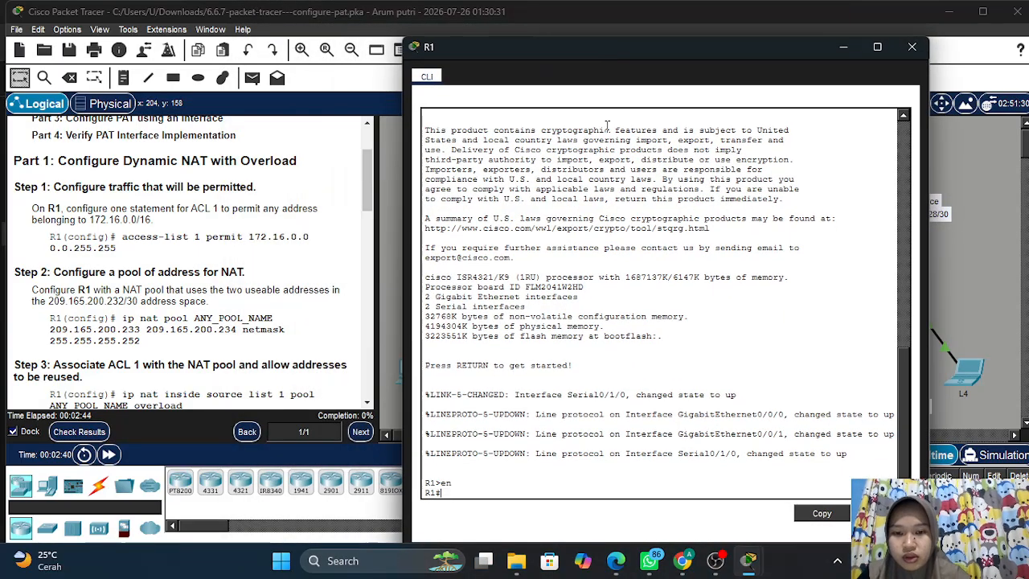
type("conf t")
key("Return")
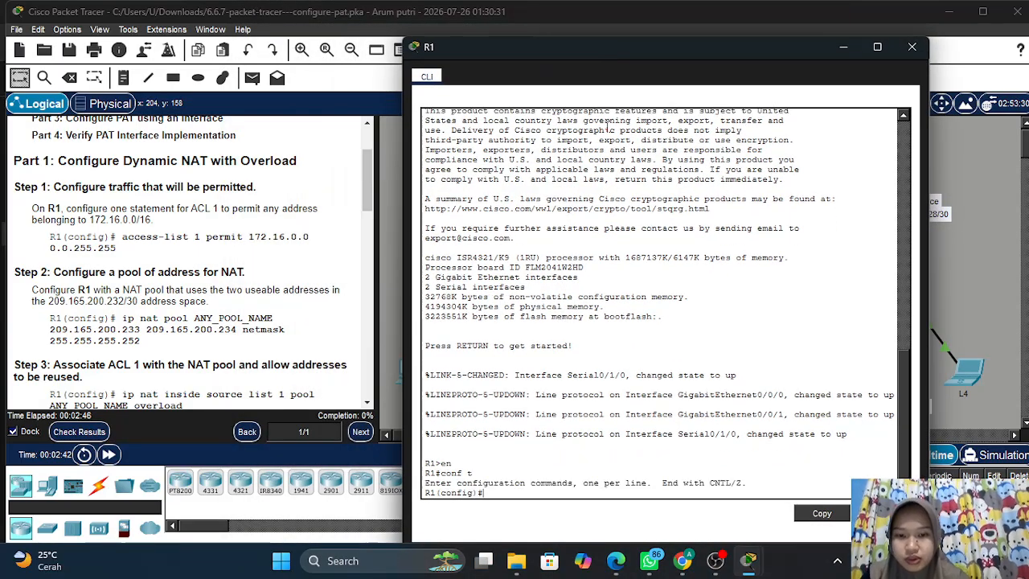
Run the copied access-list 1 permit 172.16.0.0 0.0.255.255 command on R1 and minimize its window
key("ctrl+v")
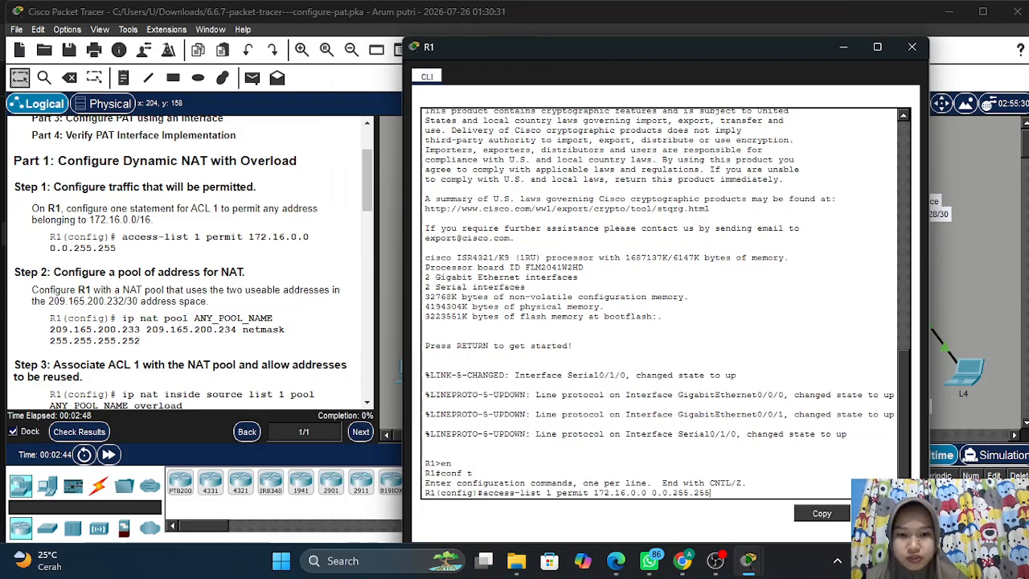
key("Return")
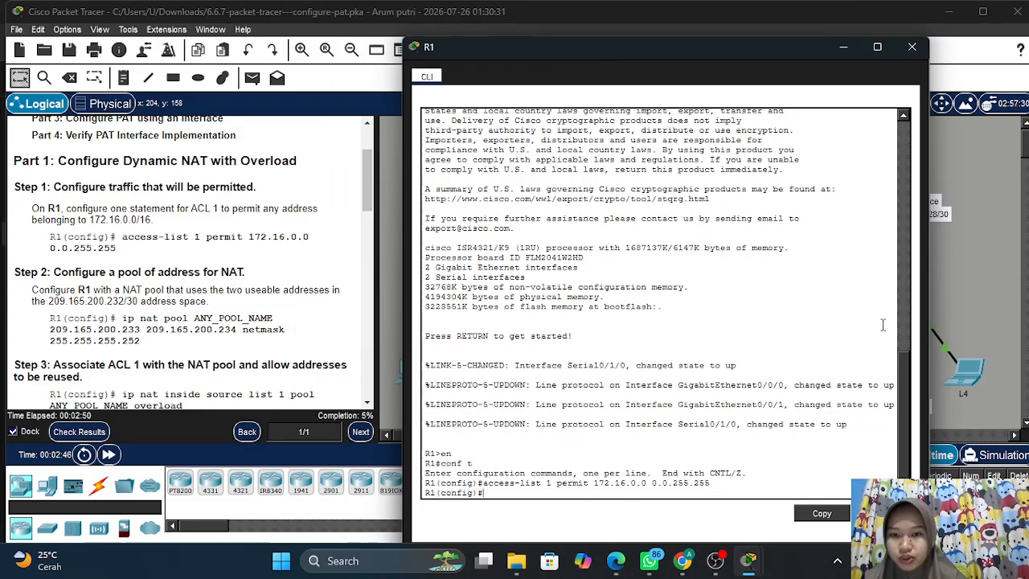
left_click(844, 46)
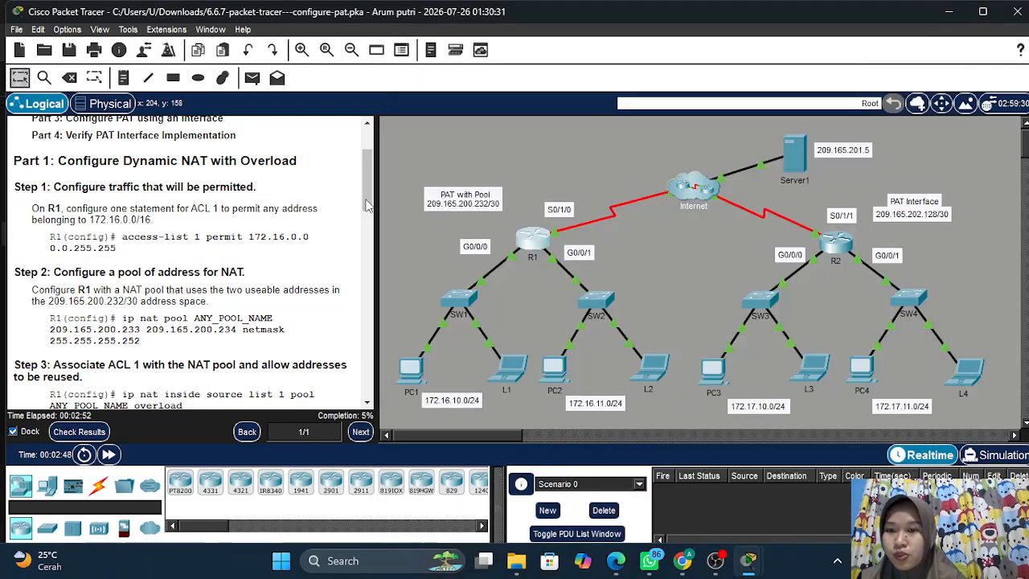
Copy the Step 2 command and run it on R1 to create NAT pool ANY_POOL_NAME, 209.165.200.233 to 209.165.200.234, netmask 255.255.255.252
scroll(272, 239, "down", 3)
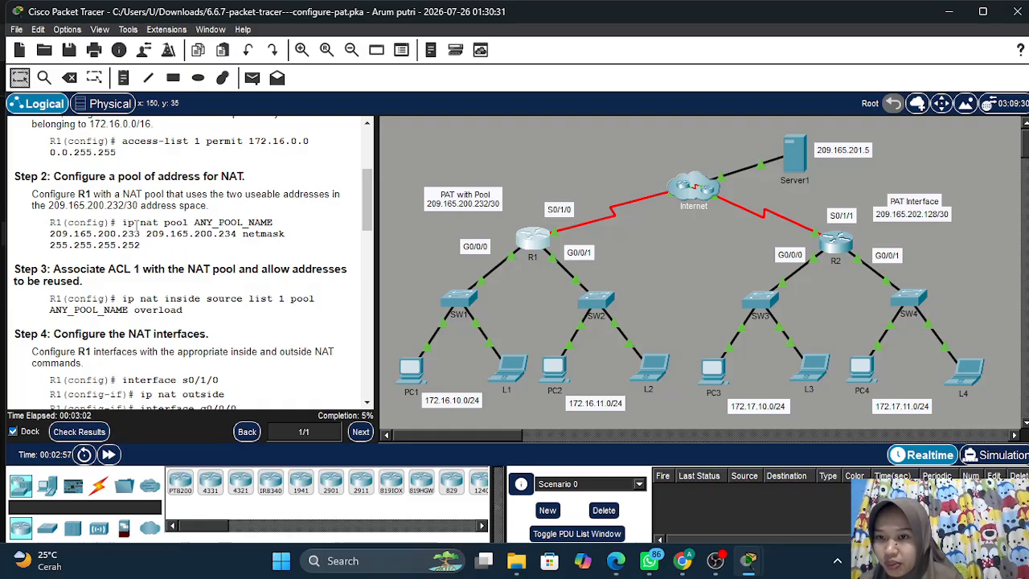
left_click_drag(123, 223, 155, 251)
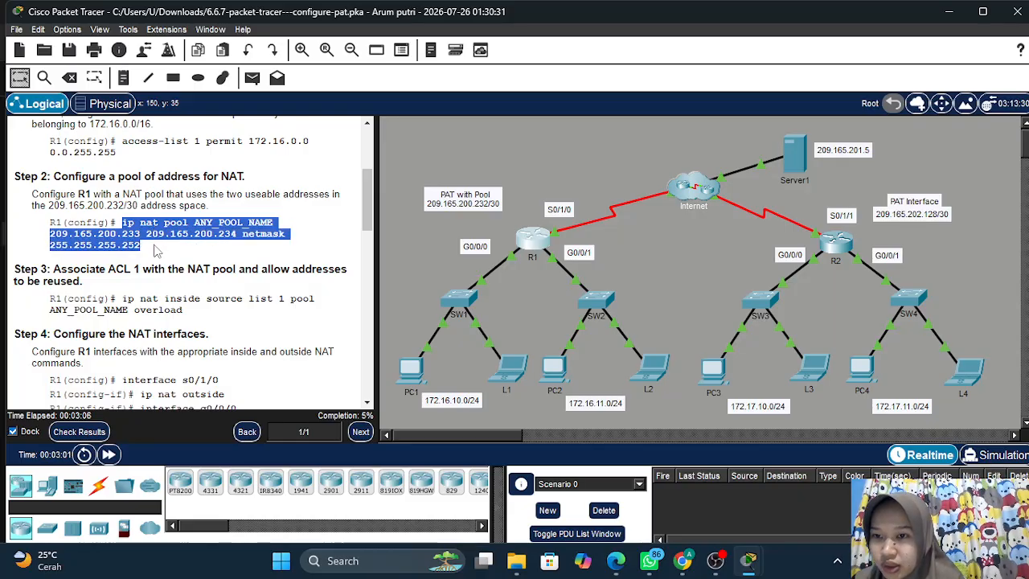
right_click(154, 245)
left_click(177, 254)
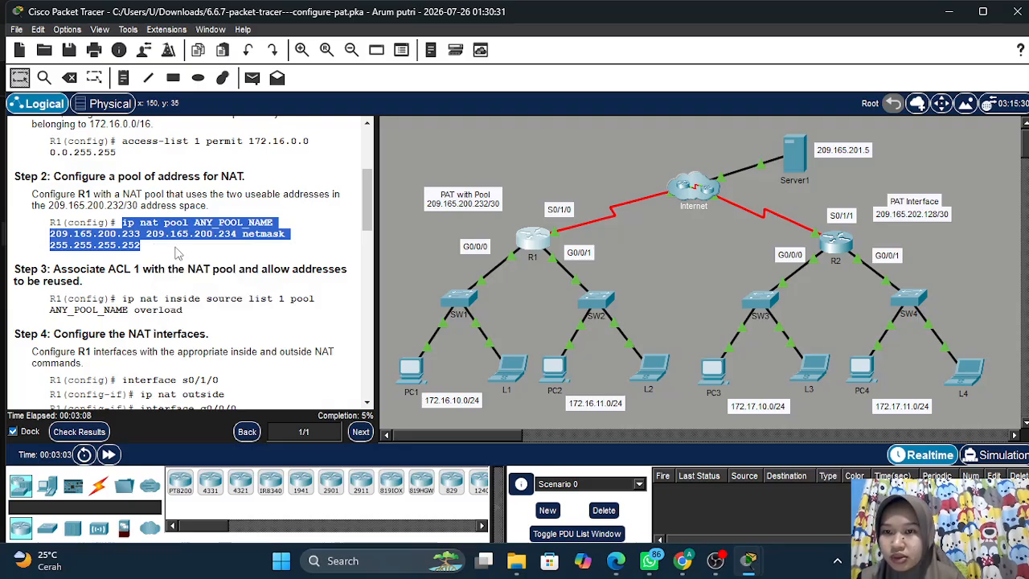
left_click(195, 250)
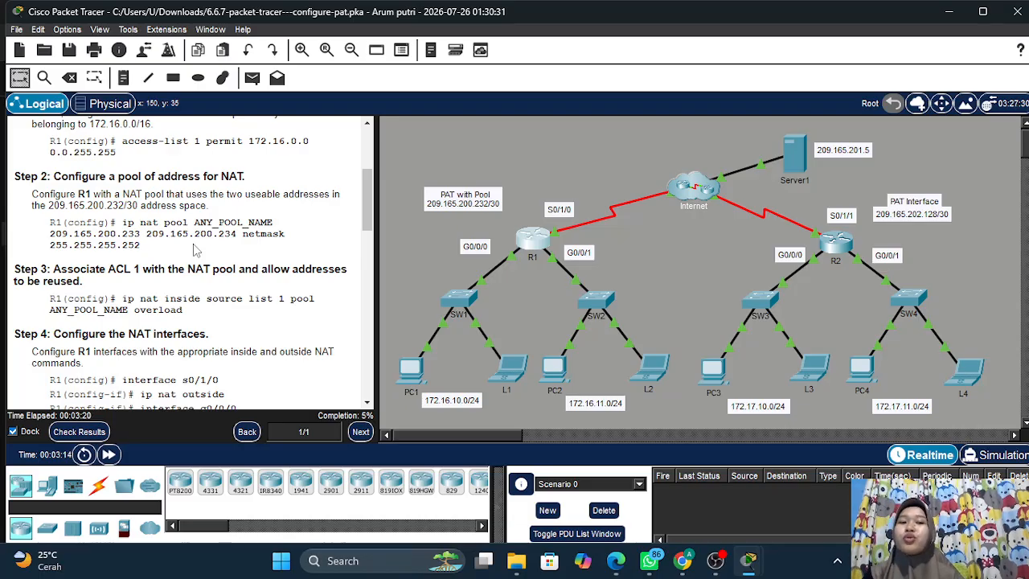
left_click(530, 238)
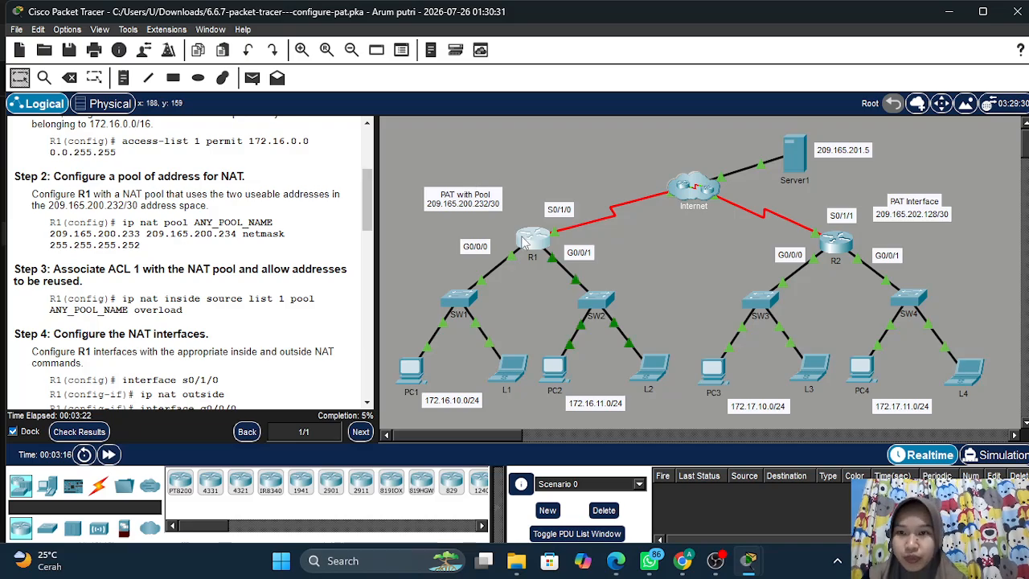
right_click(622, 311)
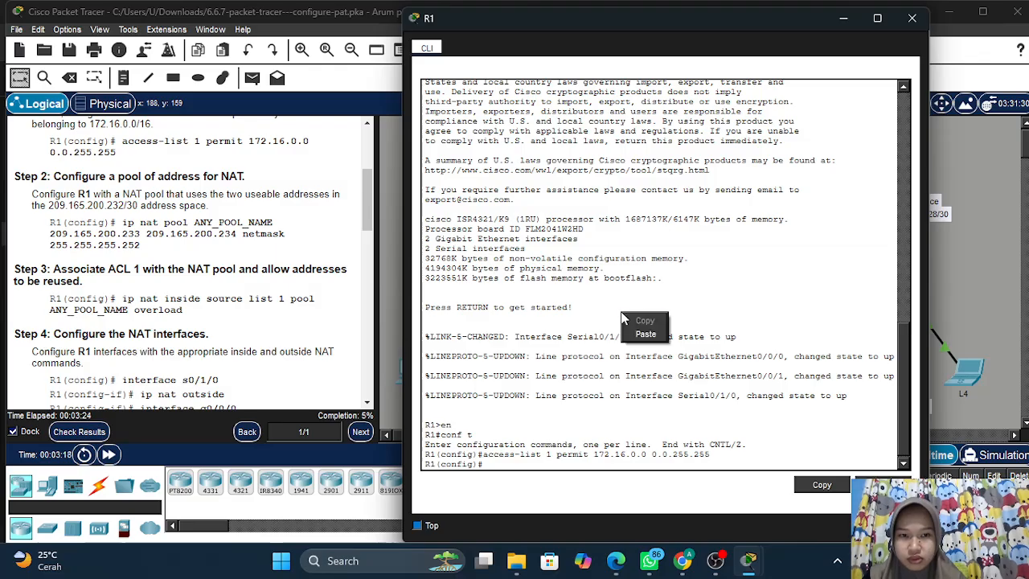
left_click(640, 332)
key("Return")
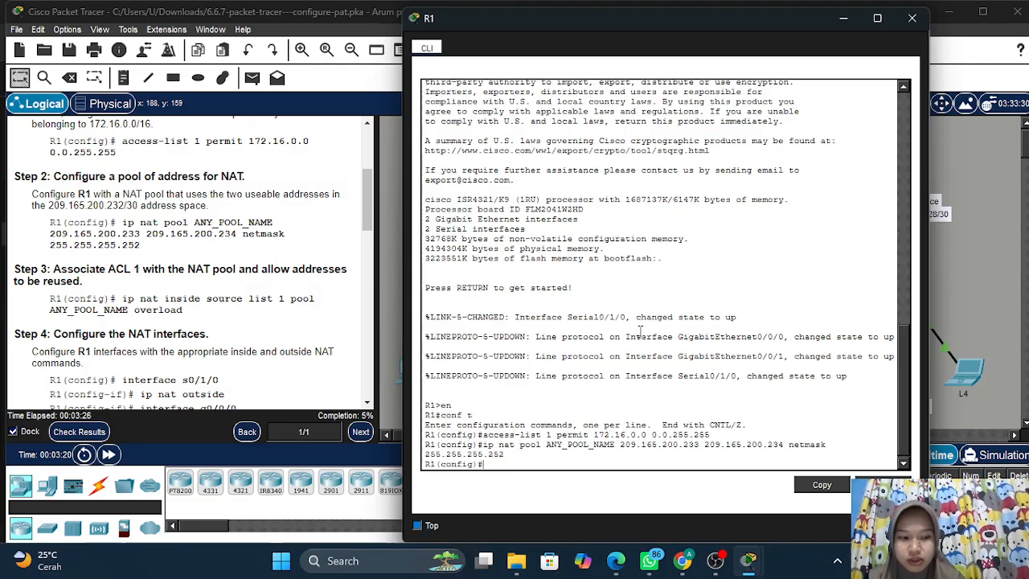
Copy the ip nat inside source list 1 pool ANY_POOL_NAME overload command from Step 3 of the instructions
scroll(244, 263, "down", 3)
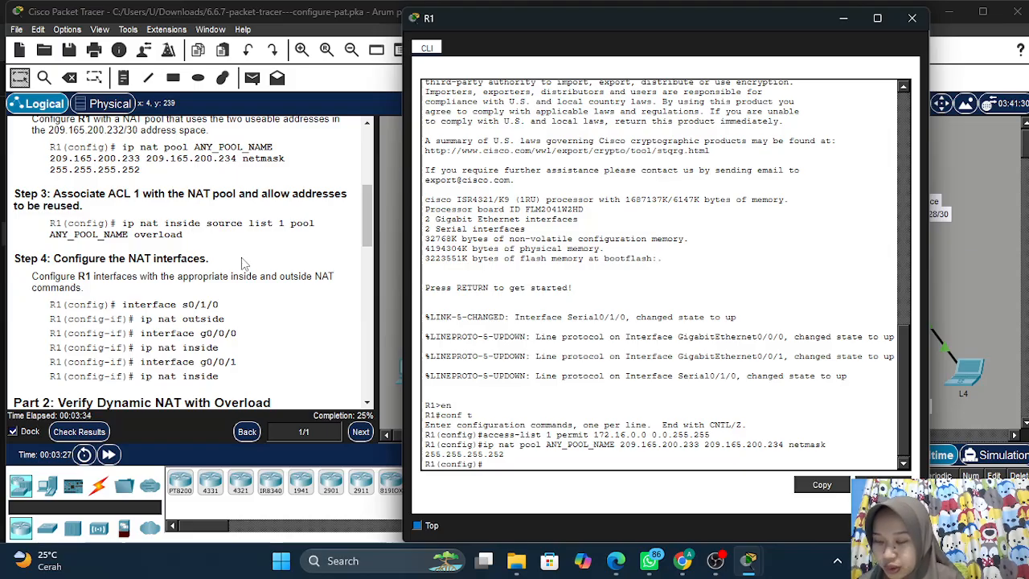
scroll(257, 255, "up", 1)
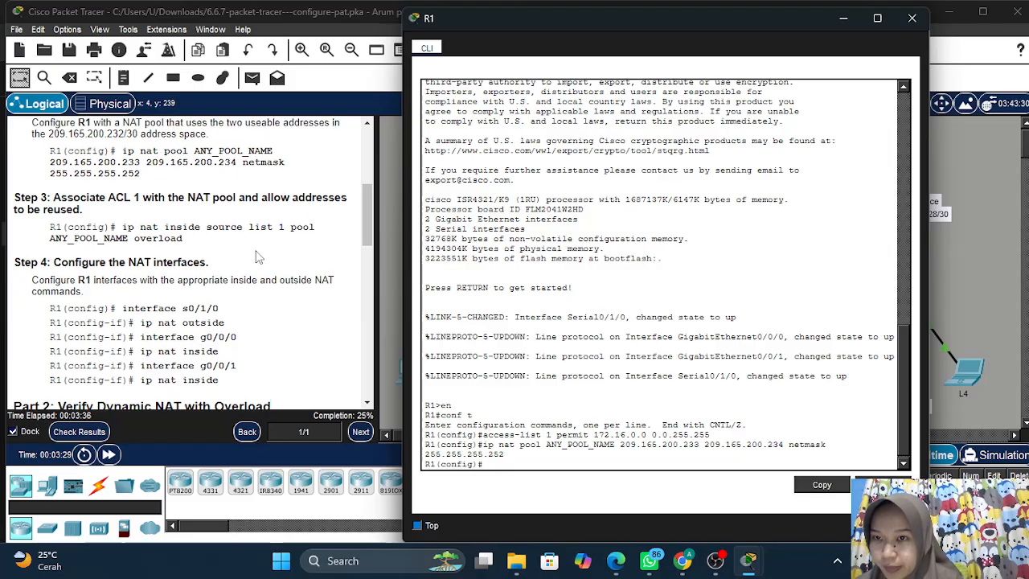
left_click_drag(122, 227, 186, 239)
left_click(186, 239)
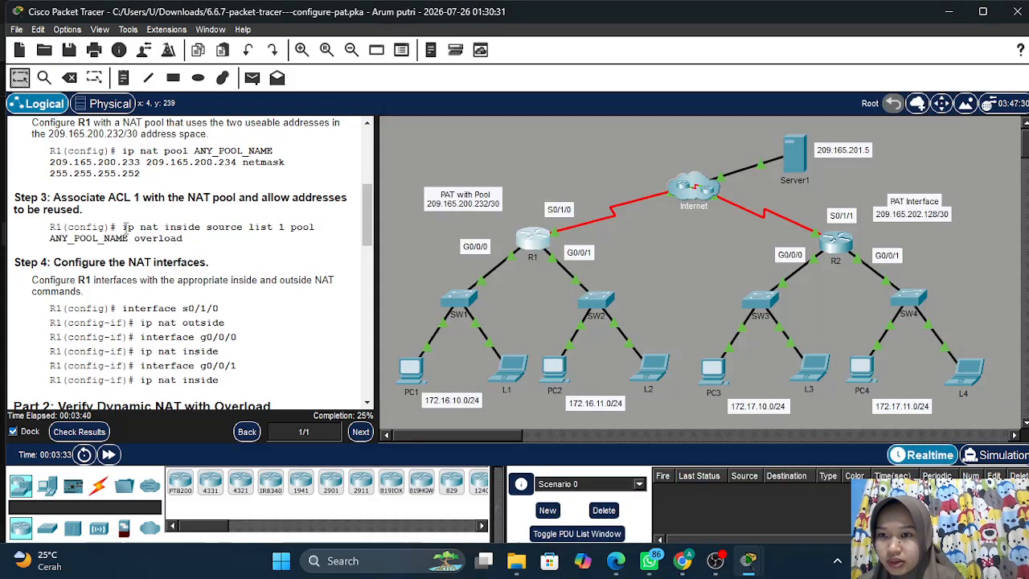
mouse_move(122, 228)
left_mouse_down()
mouse_move(185, 238)
mouse_move(116, 219)
left_mouse_up()
left_click(185, 238)
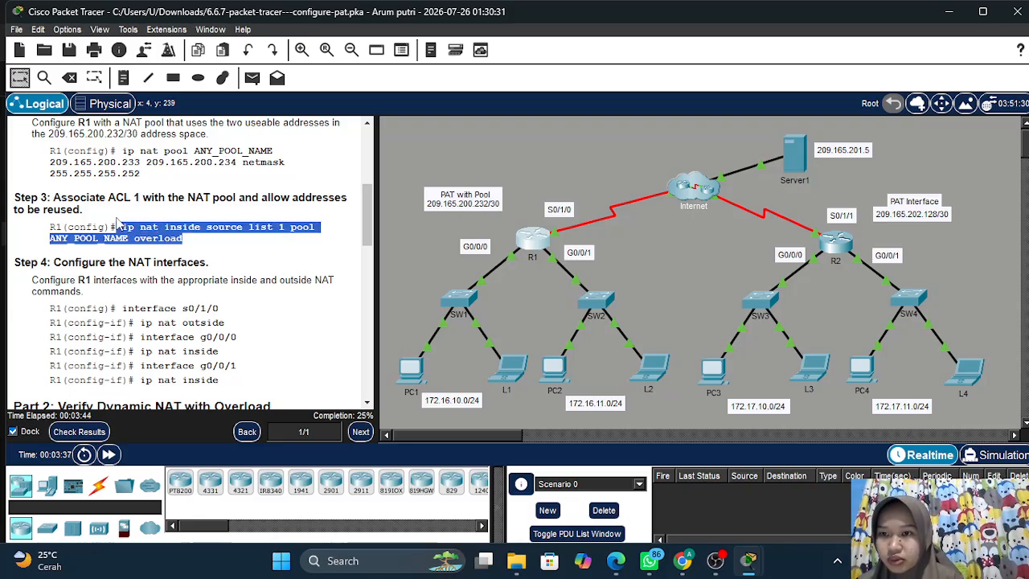
left_click(116, 221)
left_click_drag(184, 239, 122, 228)
right_click(145, 232)
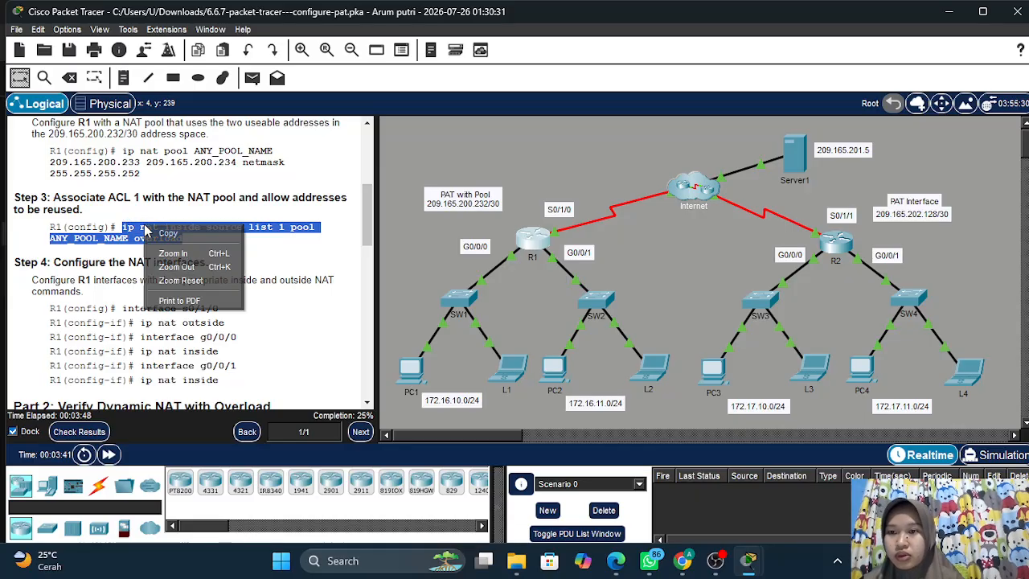
left_click(164, 233)
Associate ACL 1 with ANY_POOL_NAME using overload by running the copied command in R1's command line
left_click(528, 239)
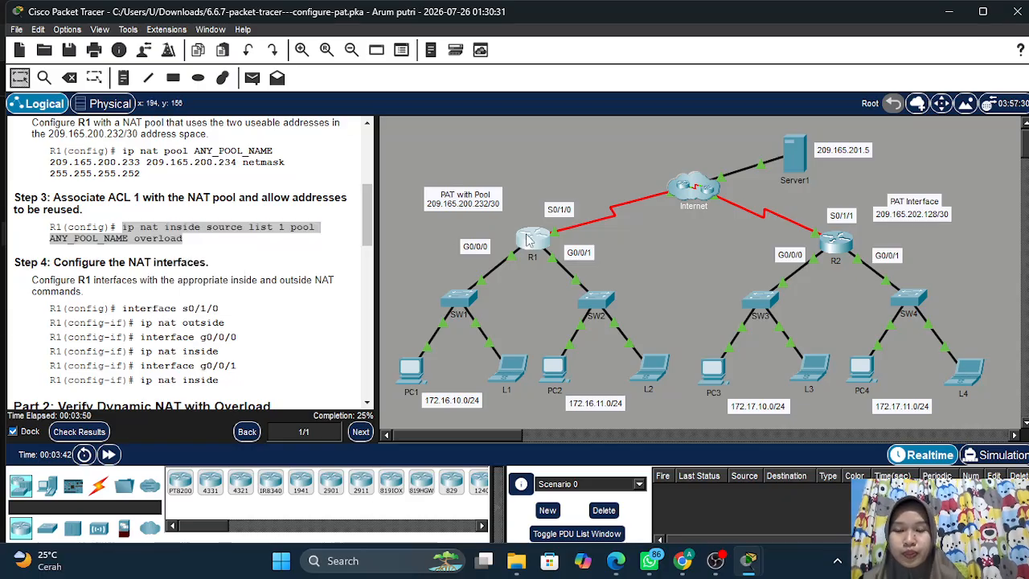
key("ctrl+v")
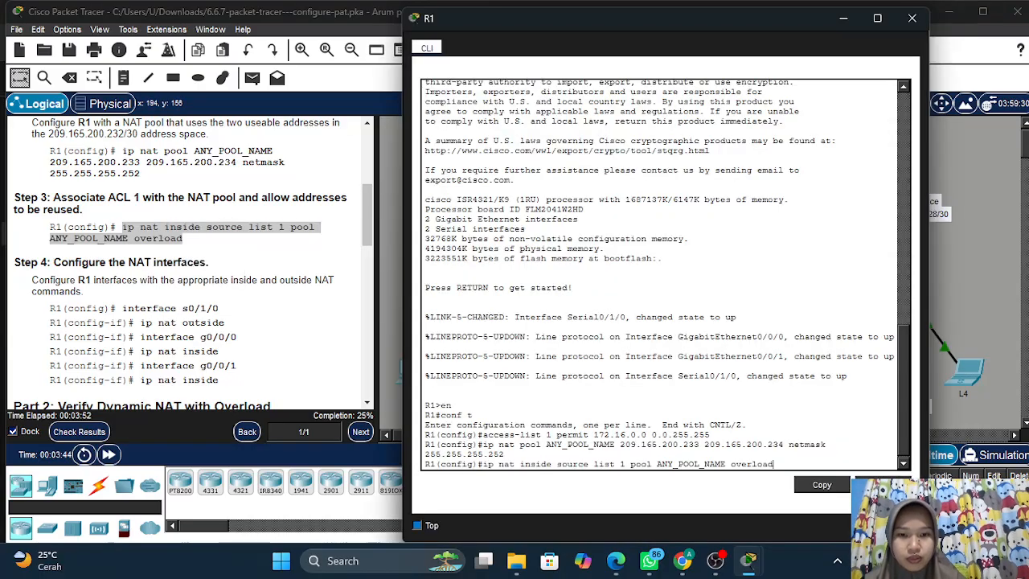
key("Return")
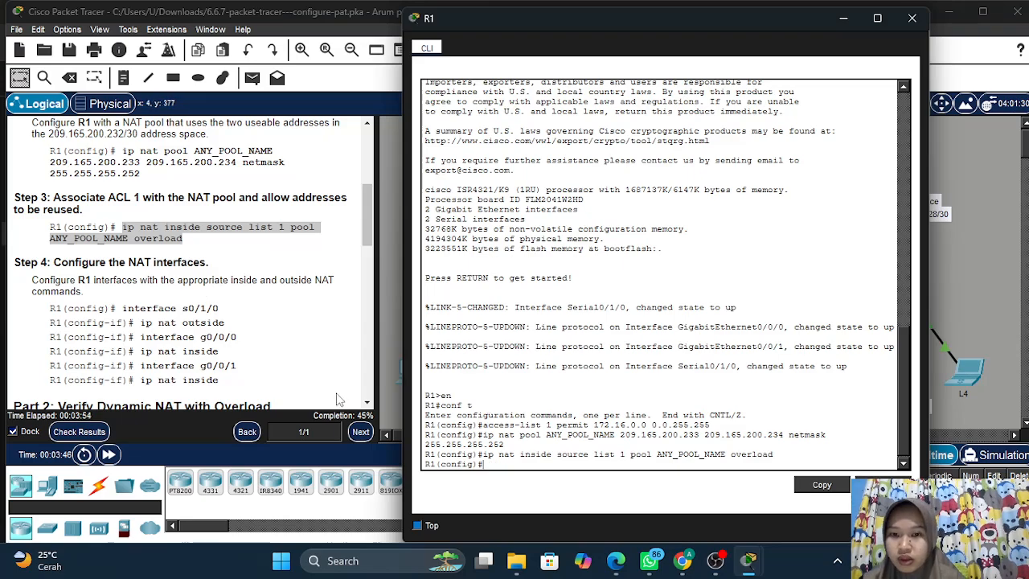
Configure R1's interface s0/1/0 as the NAT outside interface with ip nat outside
scroll(294, 361, "down", 2)
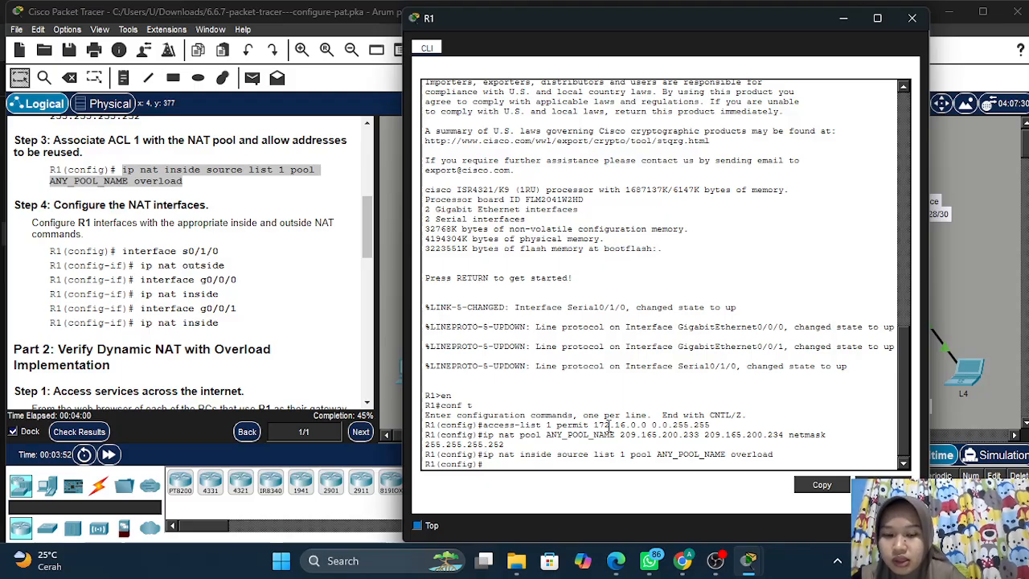
type("int")
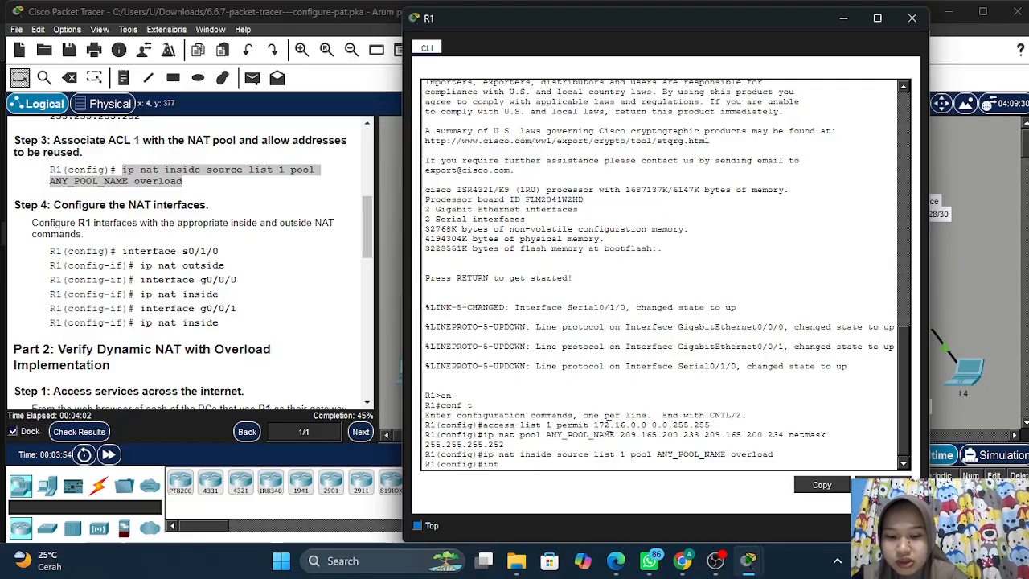
type(" s0/")
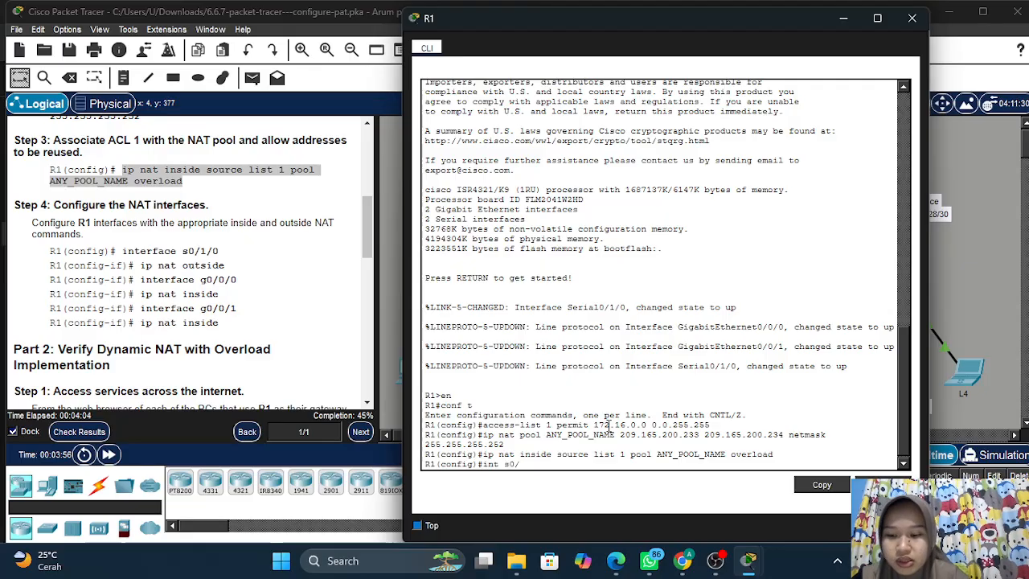
type("1/0")
key("Return")
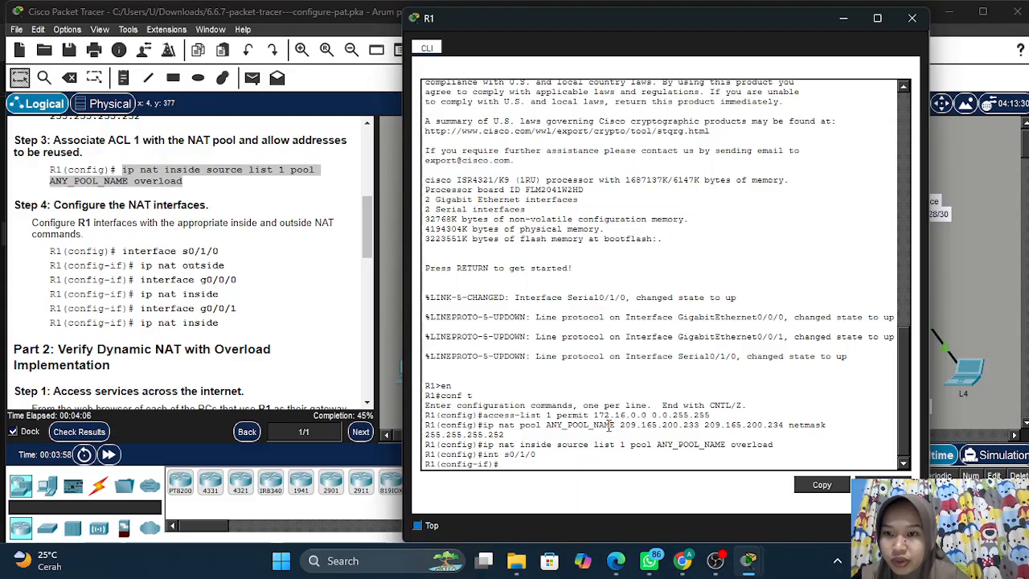
type("ip nat iut")
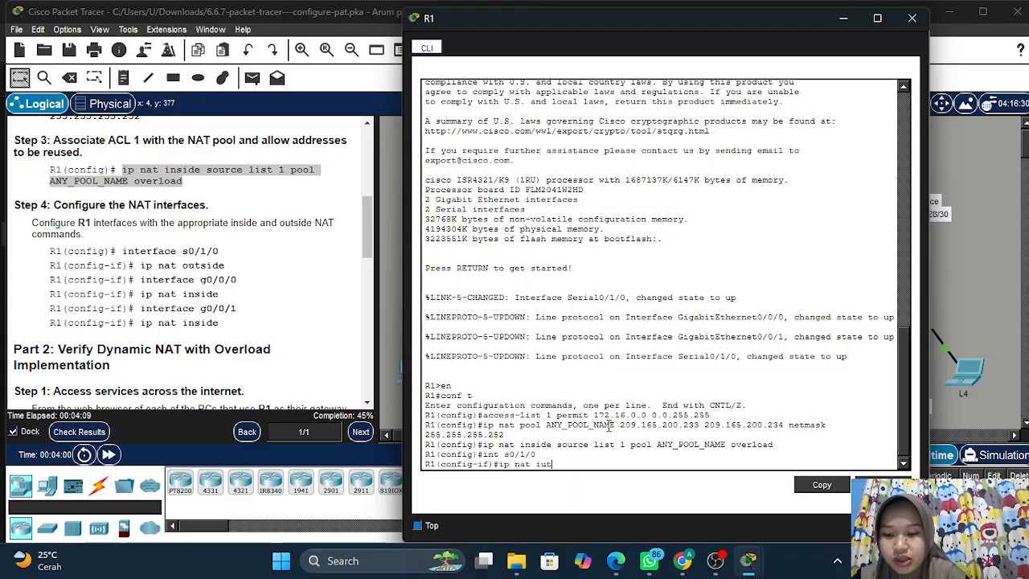
key("Tab")
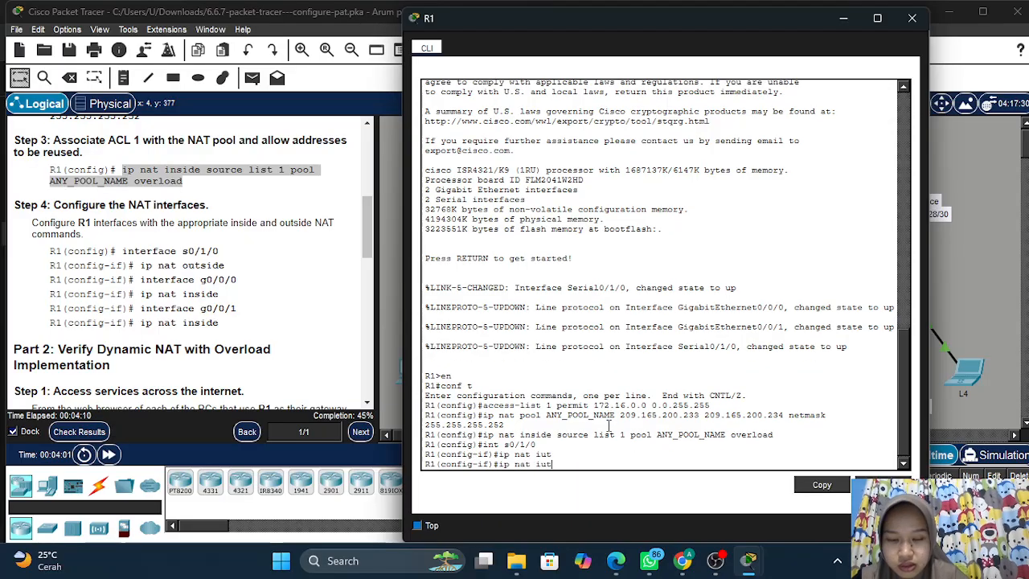
key("BackSpace")
key("BackSpace")
key("BackSpace")
type("out")
key("Tab")
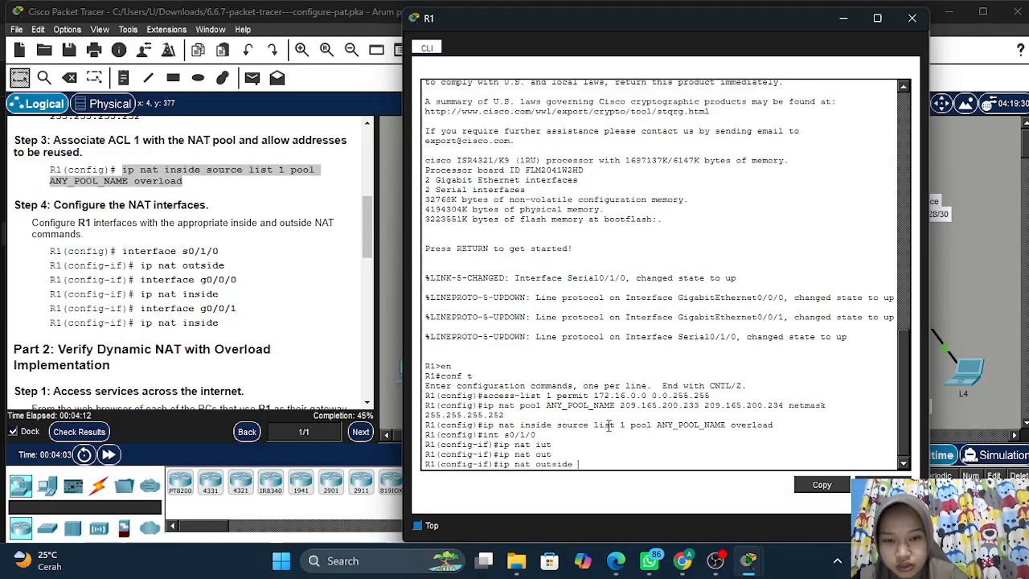
key("Return")
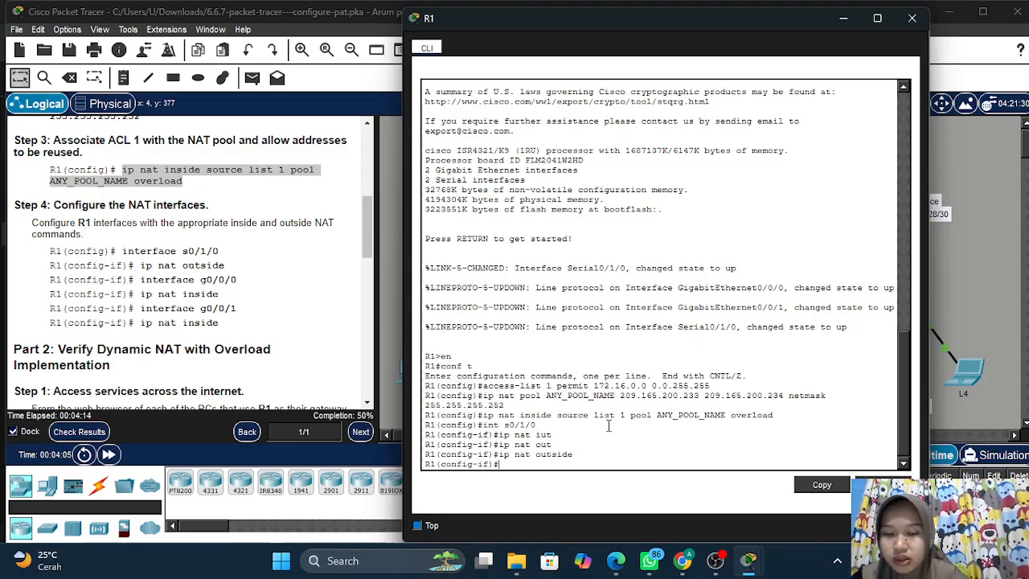
Configure R1's interface g0/0/0 as a NAT inside interface with ip nat inside
type("int g0")
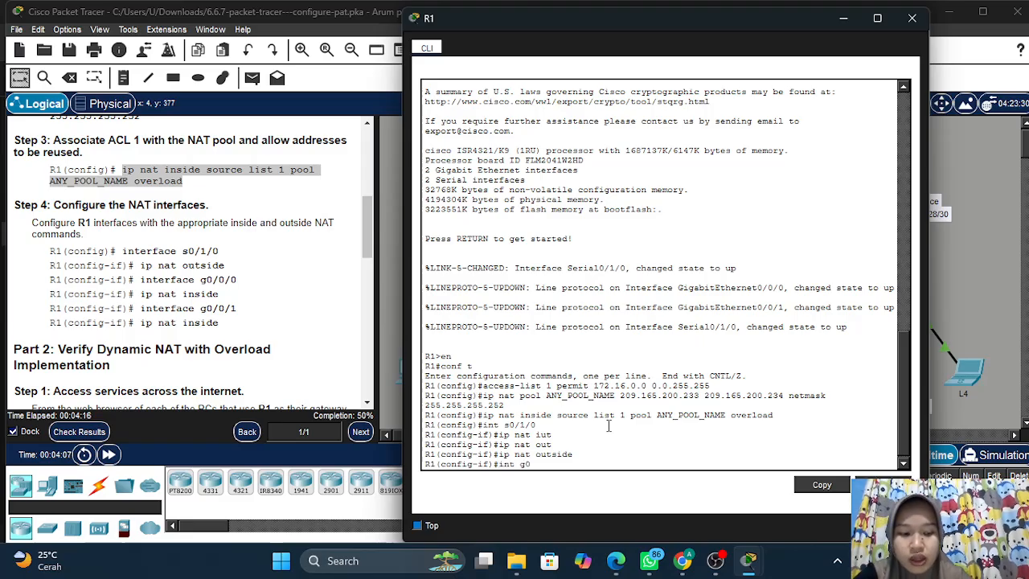
type("/0/0")
key("Return")
type("ig-if)#i")
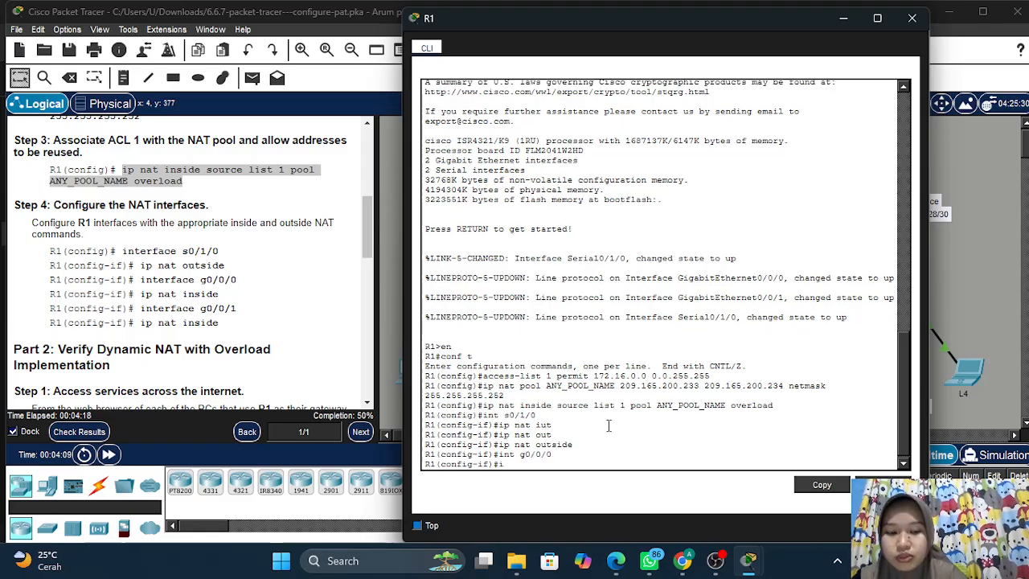
type("pn")
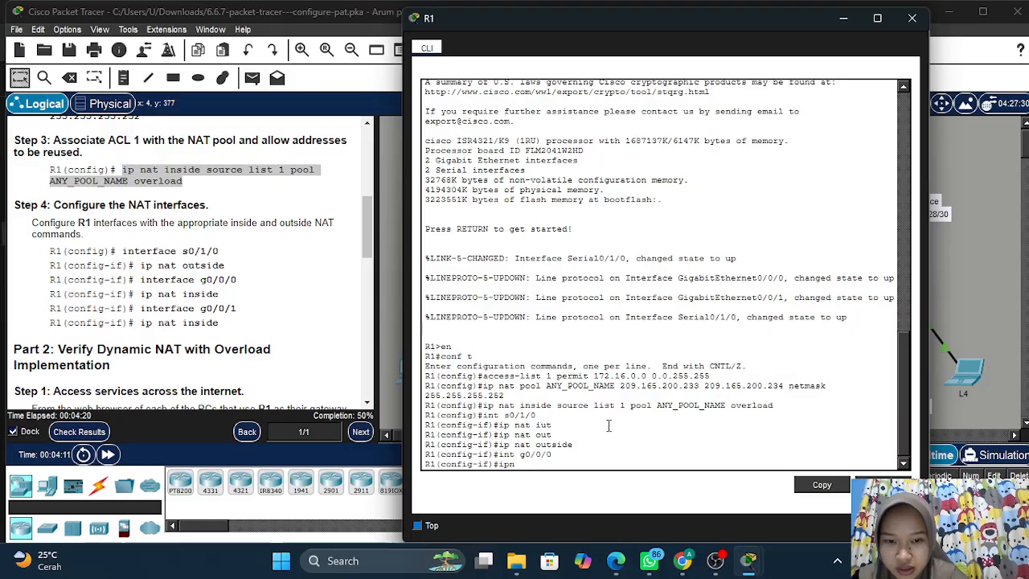
key("BackSpace")
type("nat ins")
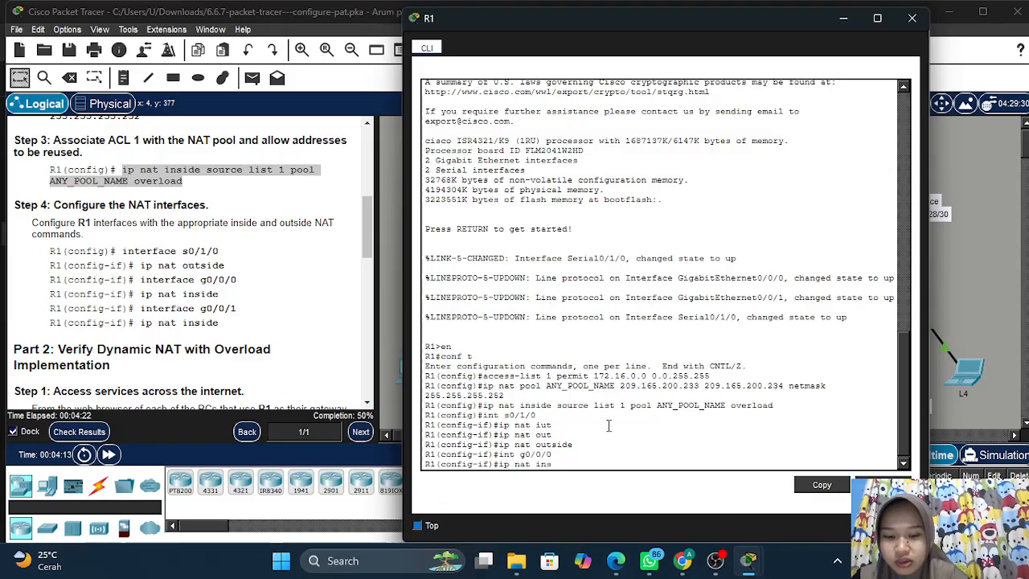
key("Tab")
key("Return")
Configure R1's interface g0/0/1 as a NAT inside interface with ip nat inside
type("i")
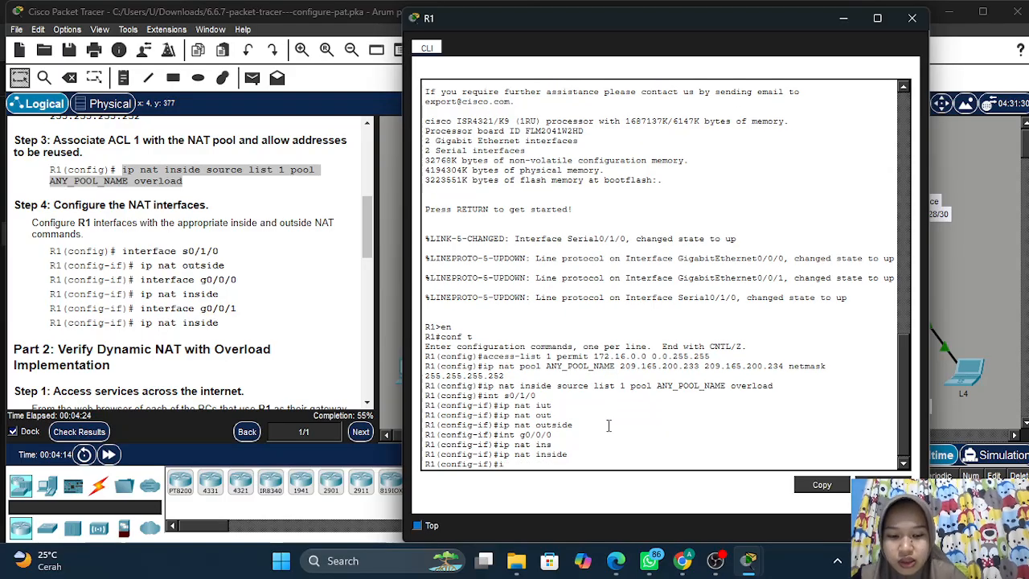
type("nt g0/0/1")
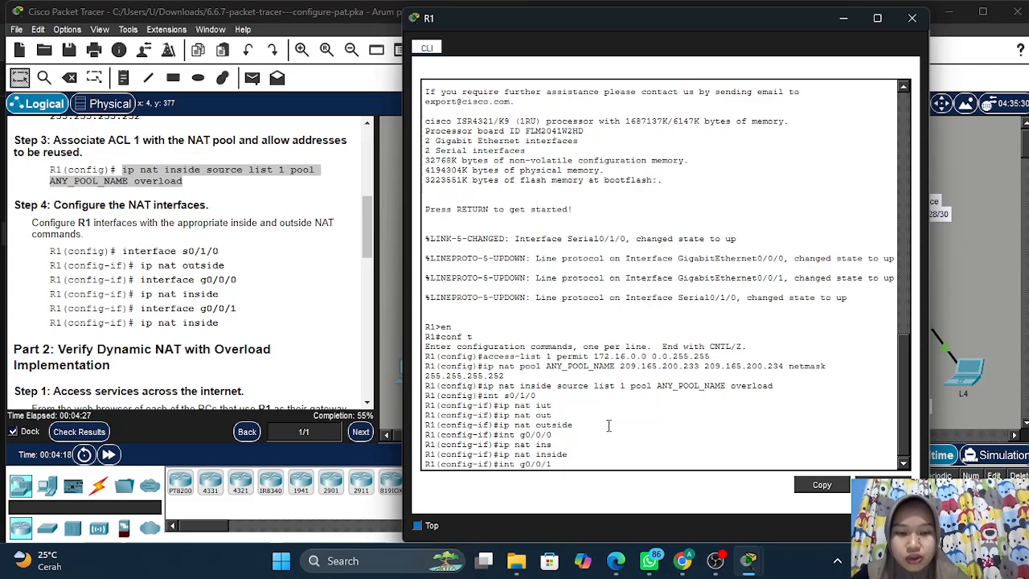
key("Return")
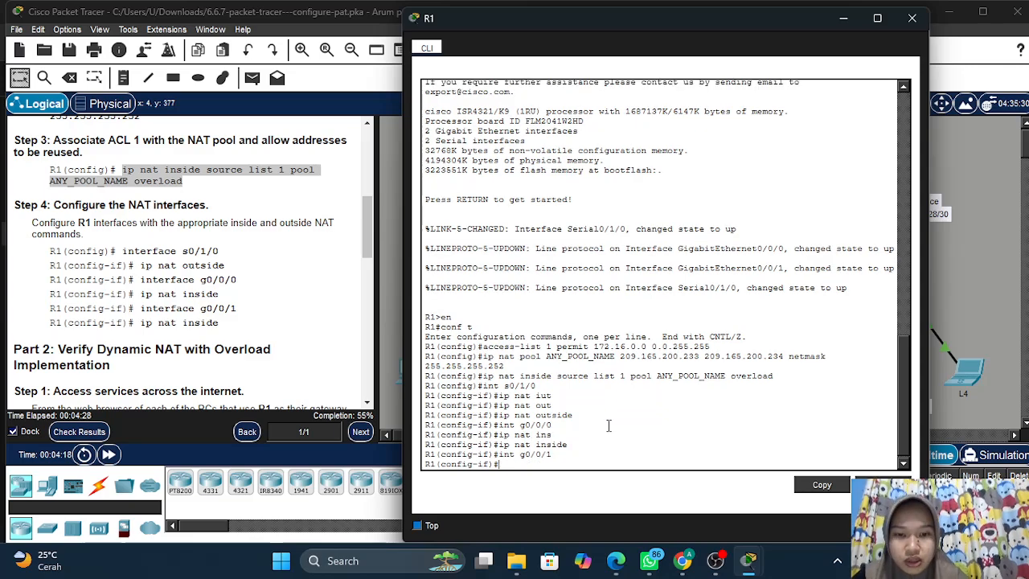
type("ip nat inside")
key("Return")
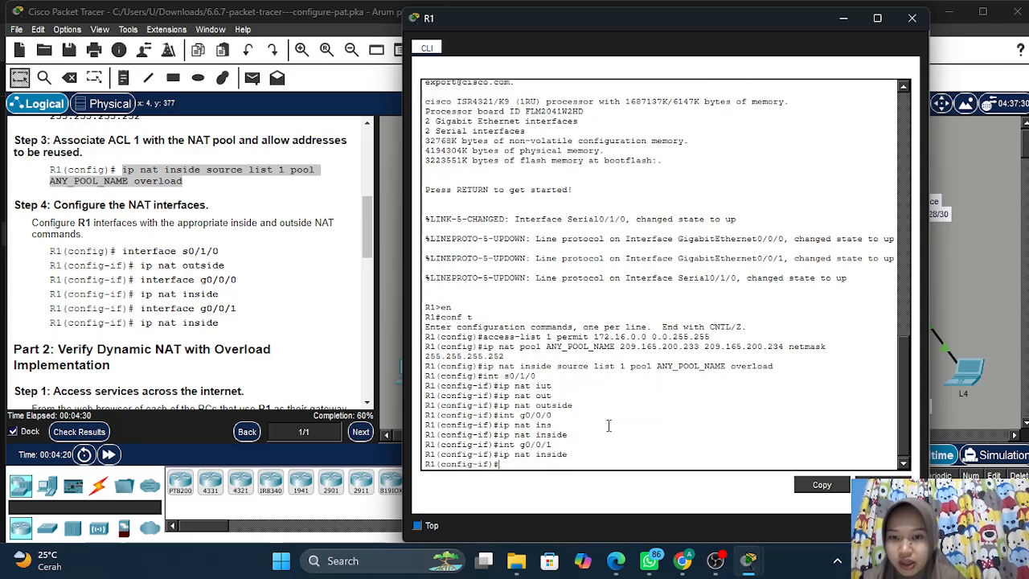
Consult the Part 2 Step 1 instructions and open the web browser on PC1
scroll(259, 288, "down", 2)
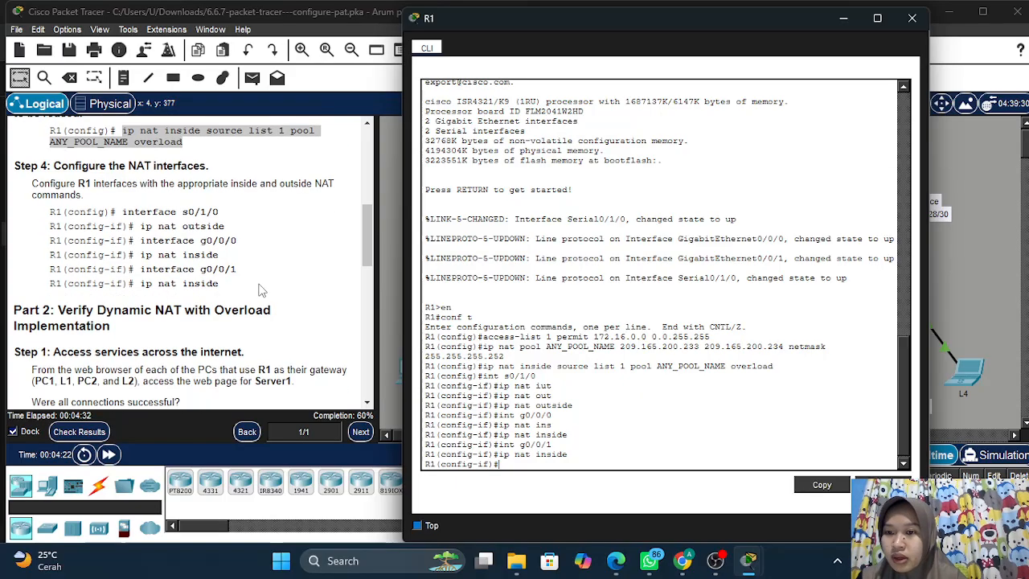
scroll(265, 291, "up", 3)
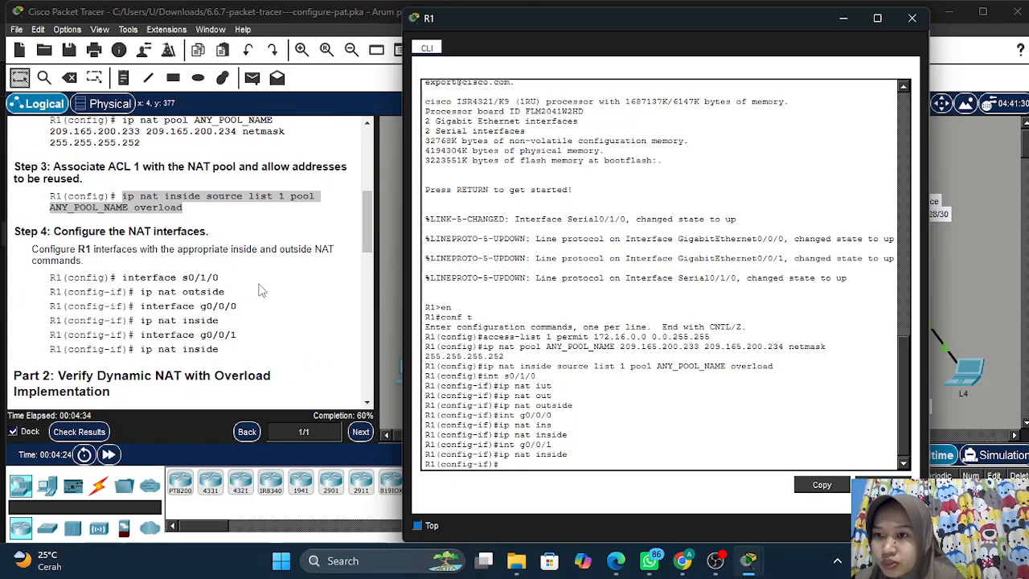
scroll(259, 289, "down", 3)
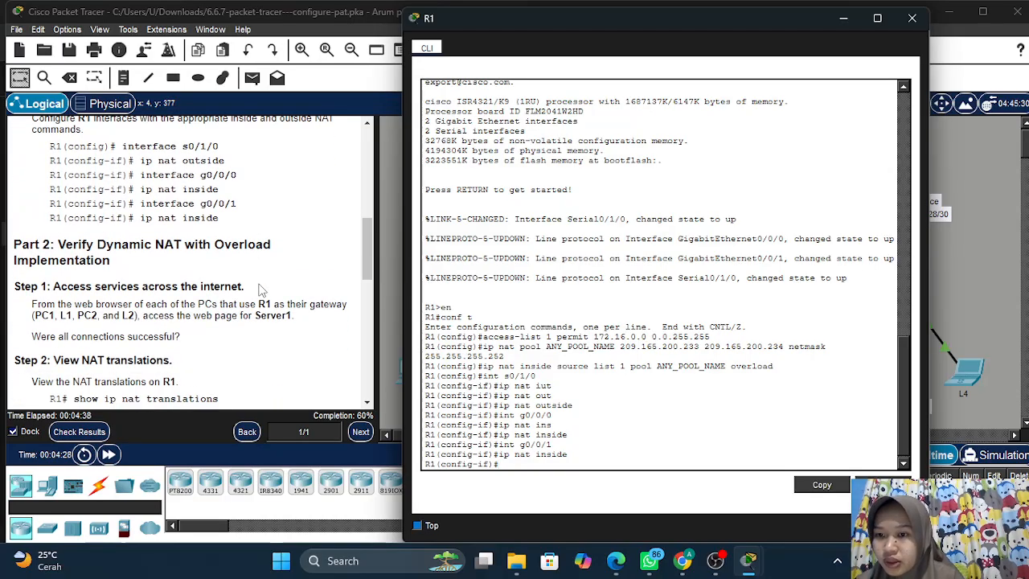
scroll(259, 288, "down", 1)
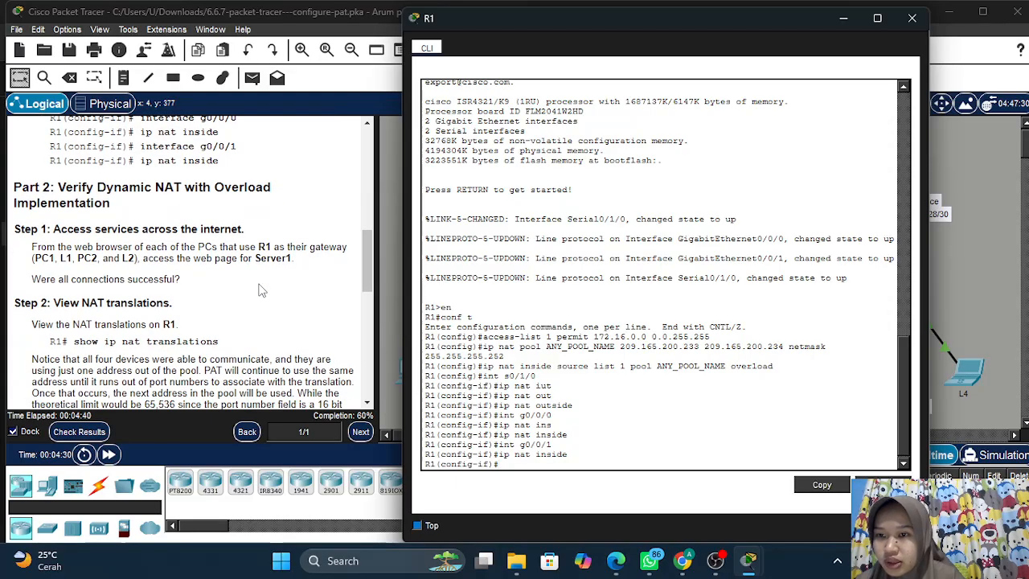
left_click(259, 290)
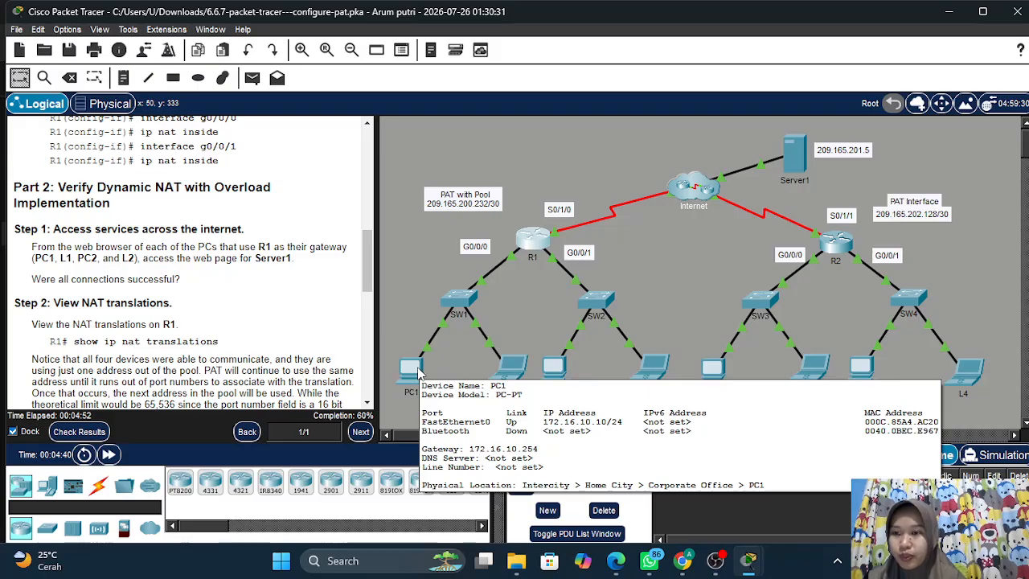
left_click(417, 371)
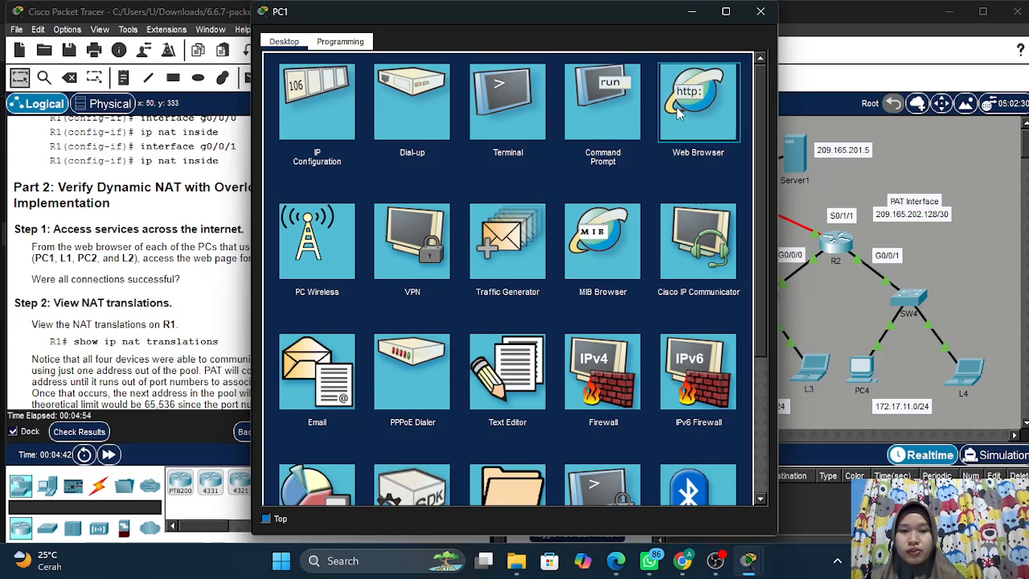
left_click(677, 114)
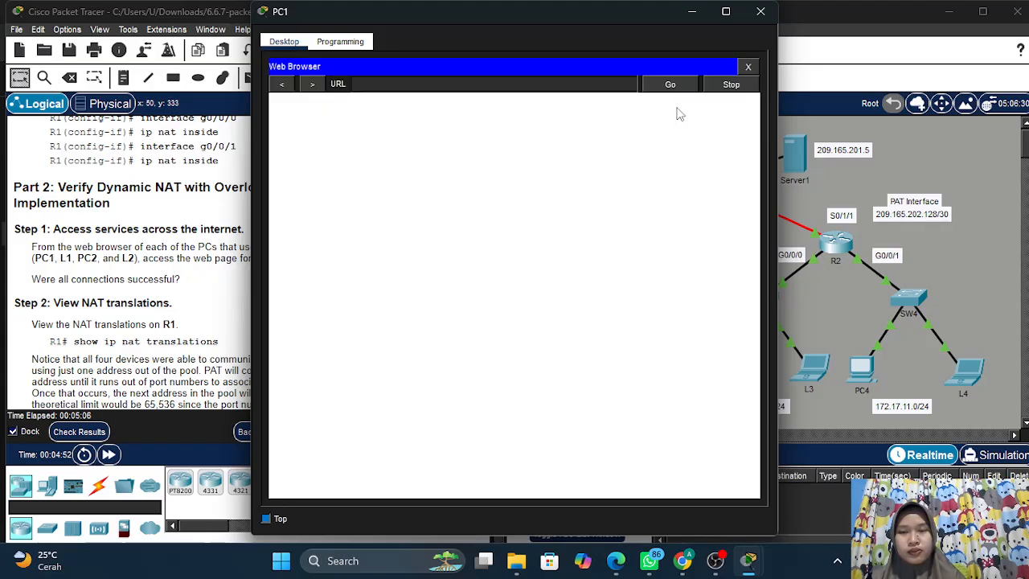
Request Server1's web page at 209.165.201.5 from PC1's browser and put the PC1 window away
left_click(567, 81)
type("209")
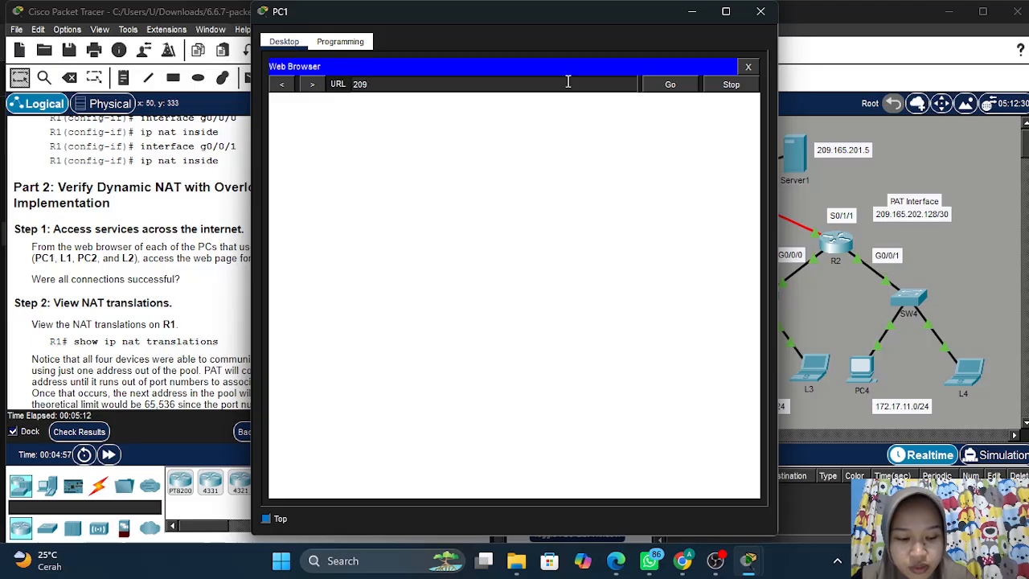
type(".165")
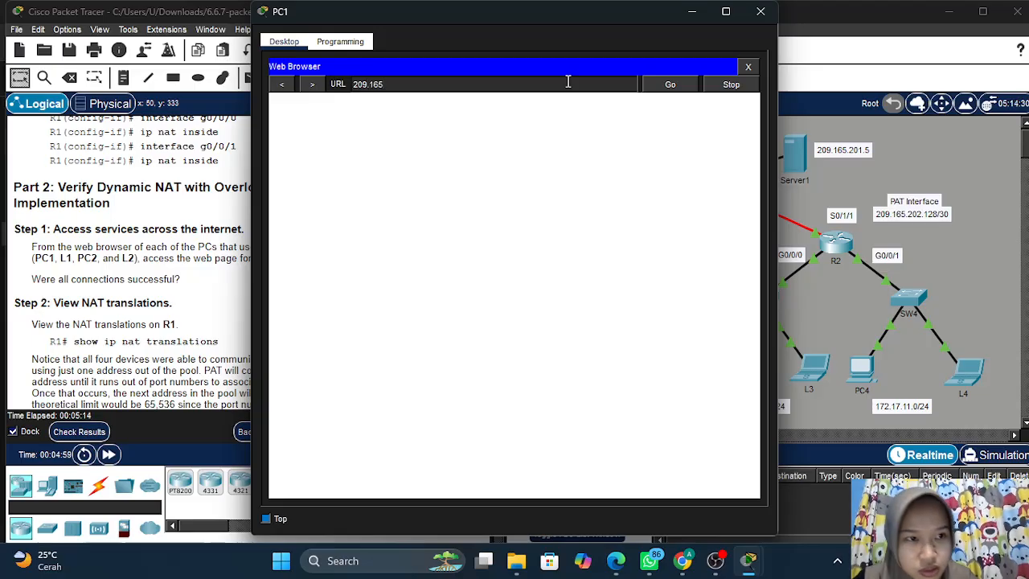
type(".20")
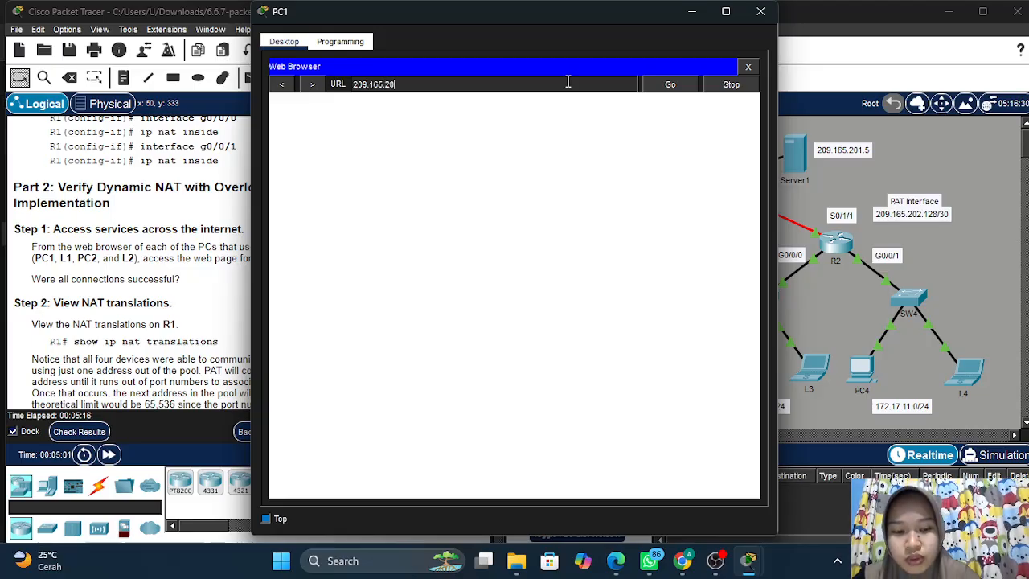
type("1.5")
key("Return")
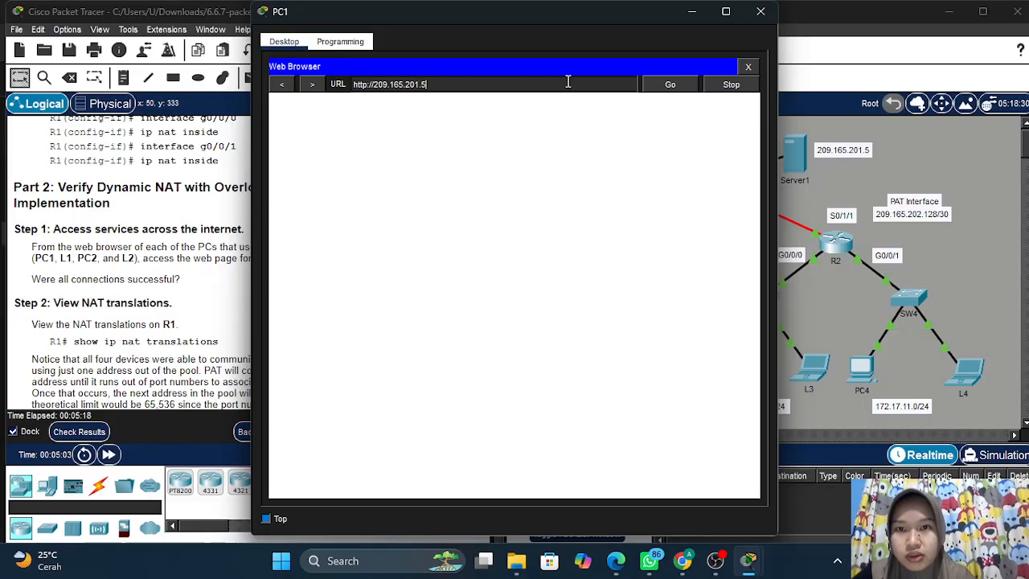
left_click(688, 14)
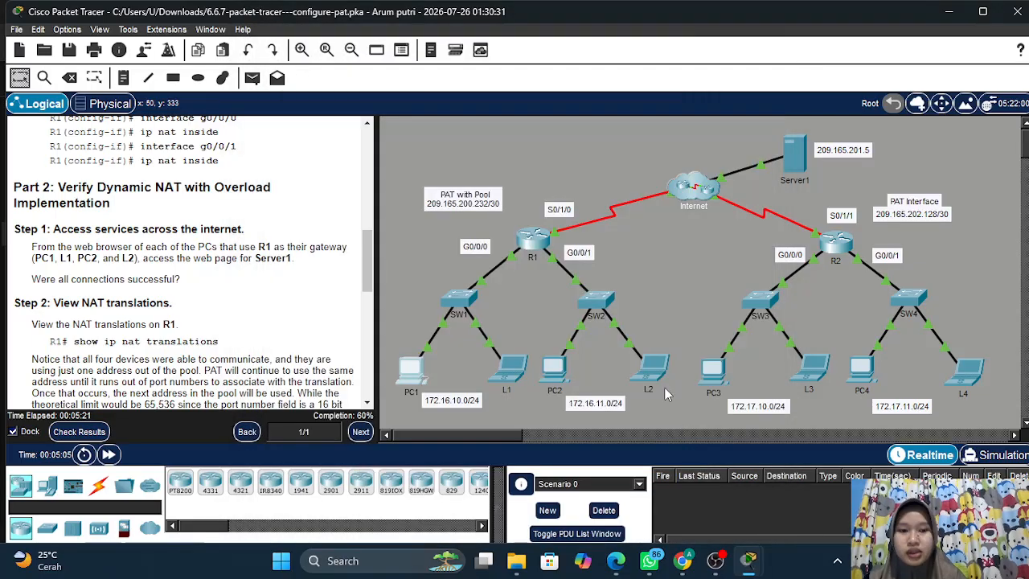
left_click(716, 562)
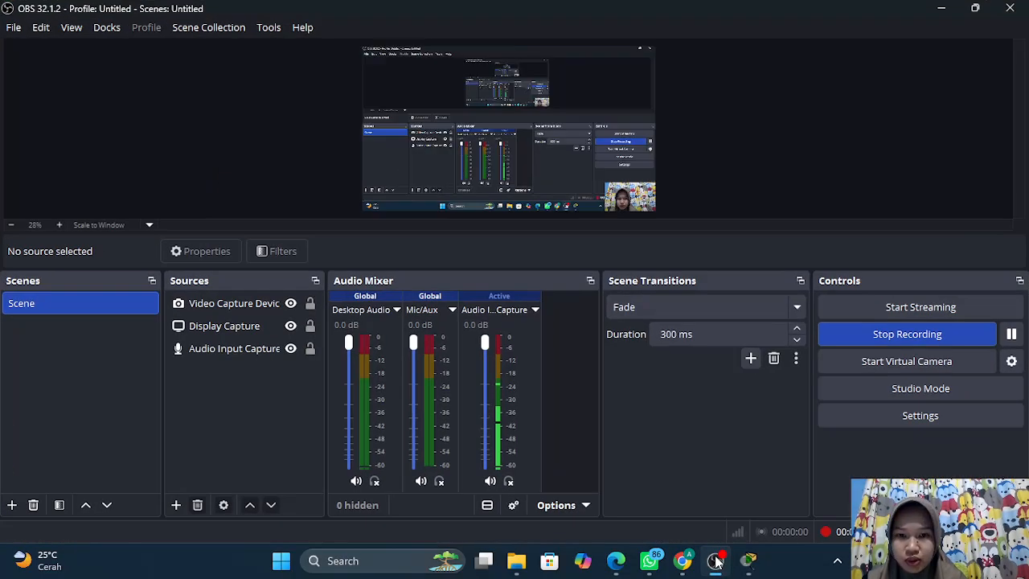
left_click(942, 8)
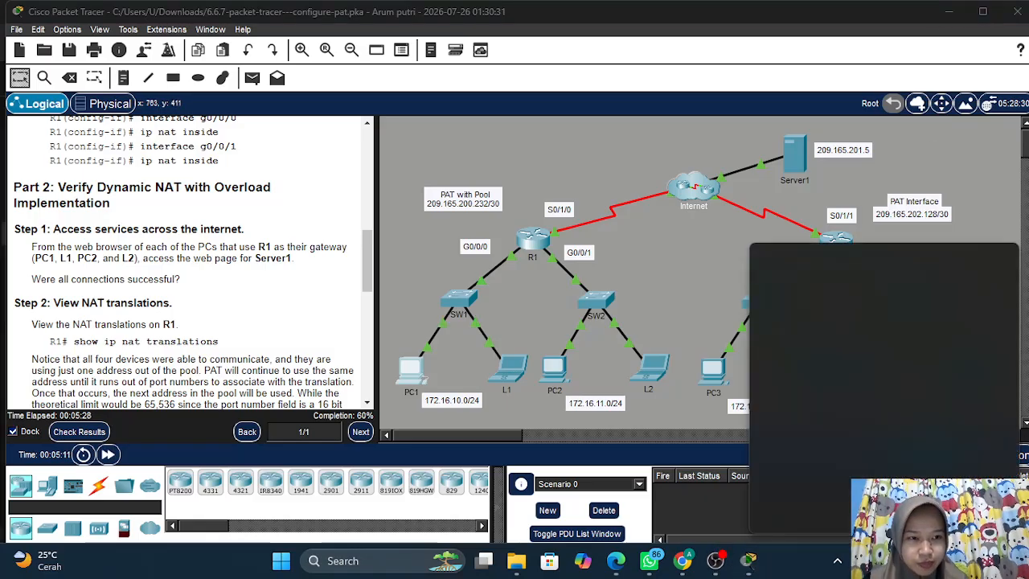
key("super+a")
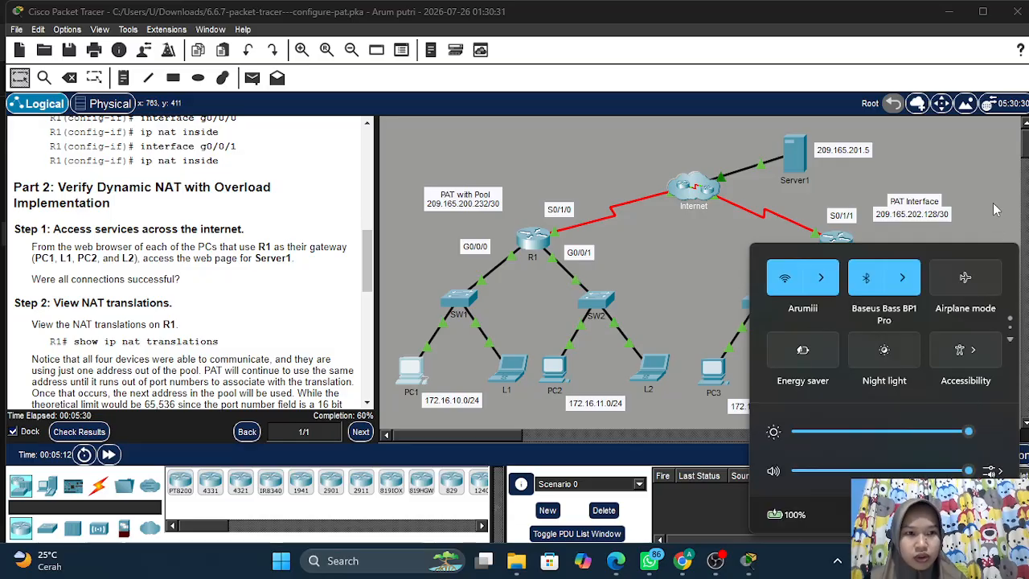
left_click(993, 202)
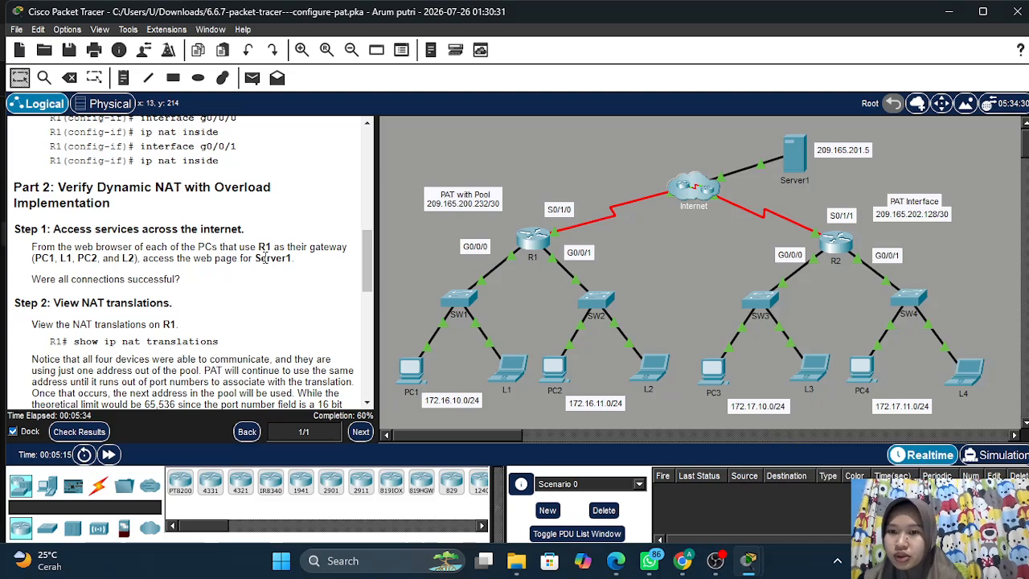
Read the NAT translation instructions in Part 2 Step 2 and leave R1's interface configuration mode with end
scroll(265, 258, "down", 2)
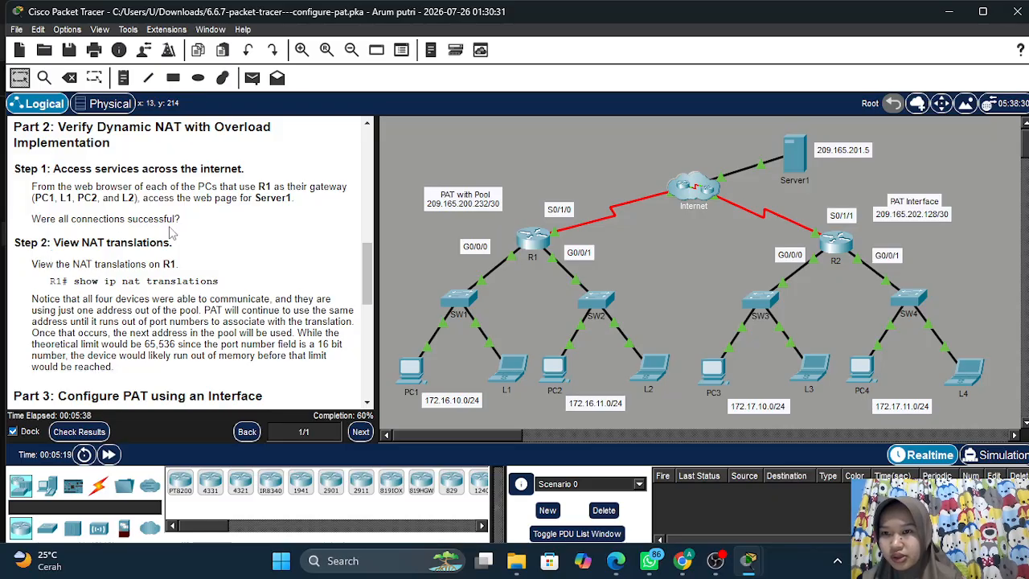
scroll(171, 233, "down", 3)
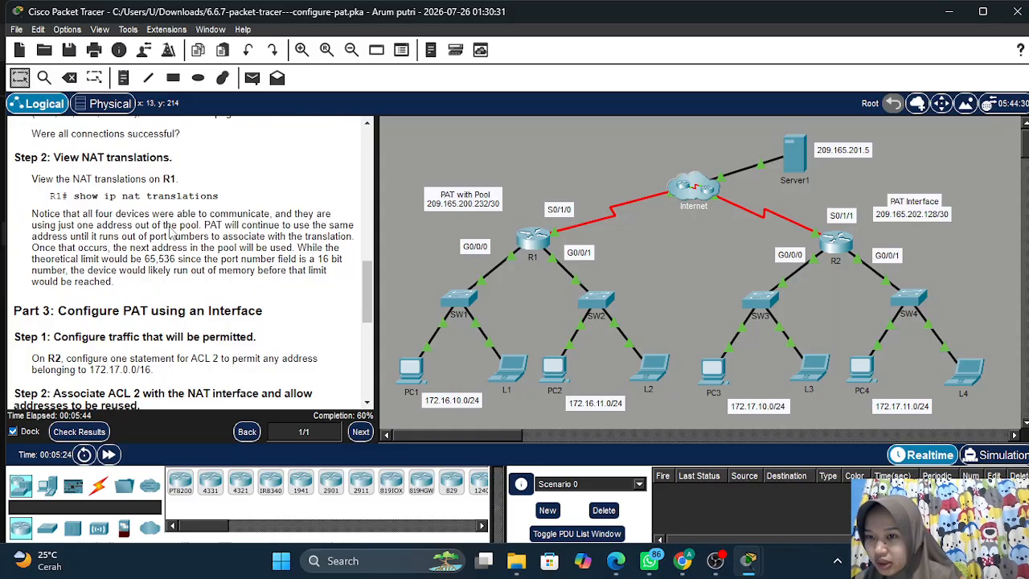
scroll(171, 233, "up", 2)
scroll(171, 233, "down", 1)
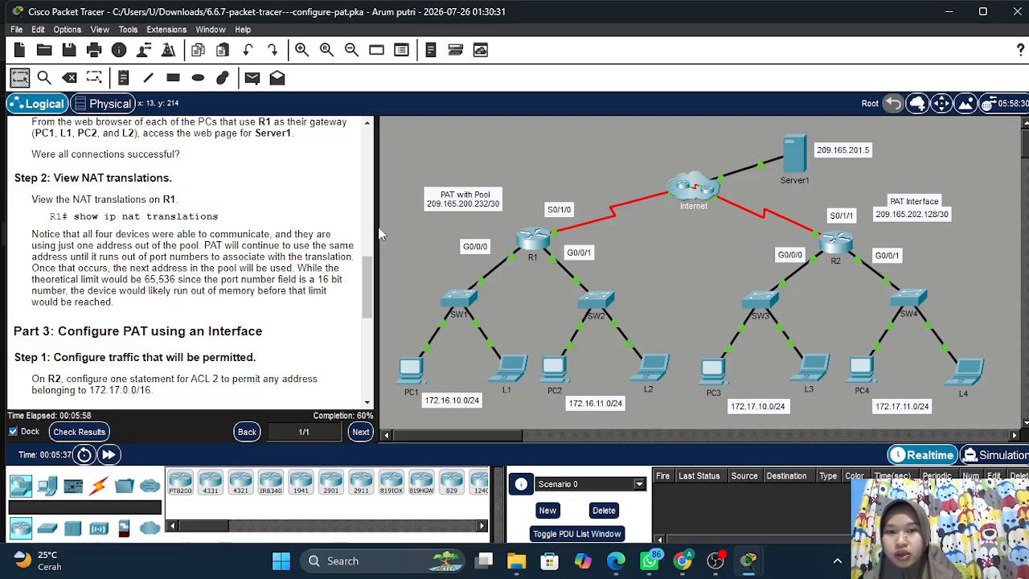
left_click(532, 241)
type("ens")
key("Return")
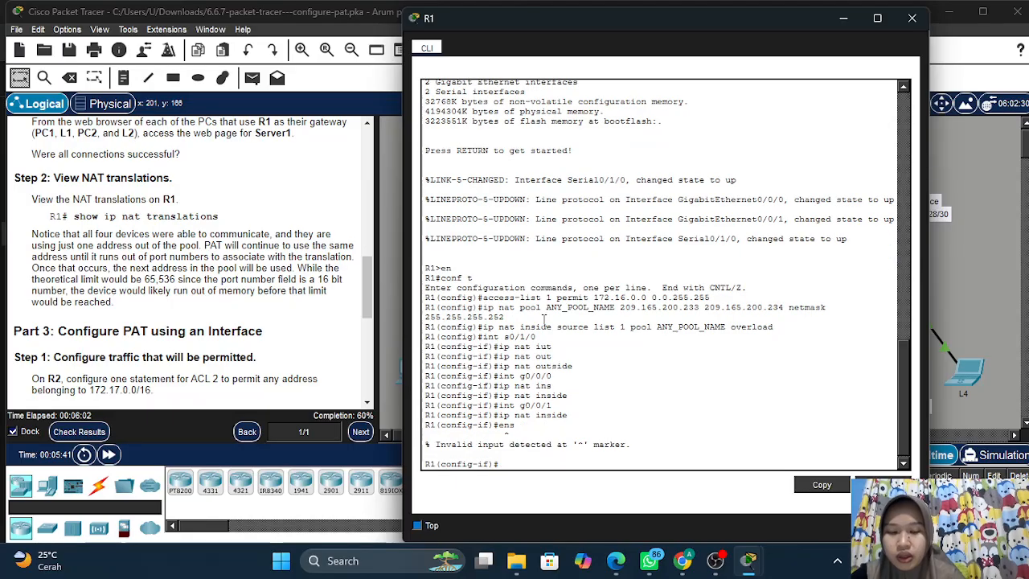
key("Return")
type("end")
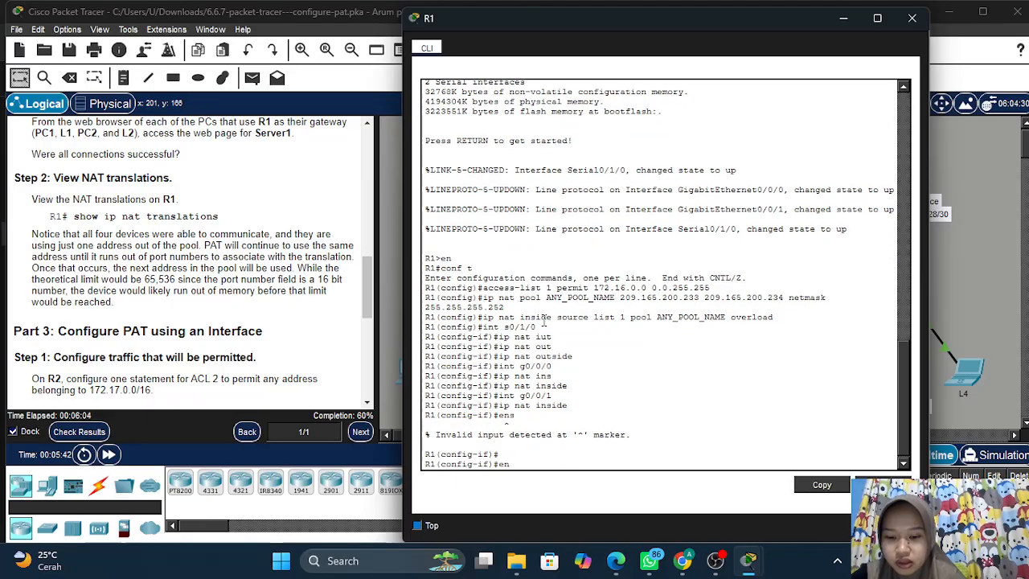
key("Return")
Display R1's NAT translation table with show ip nat translations
type("sh")
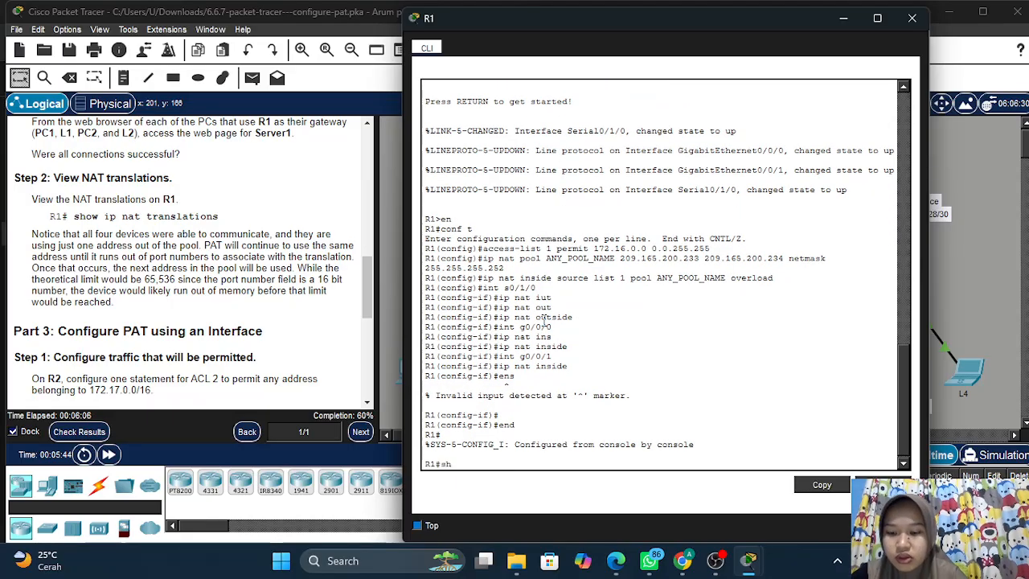
key("Tab")
type("ip ")
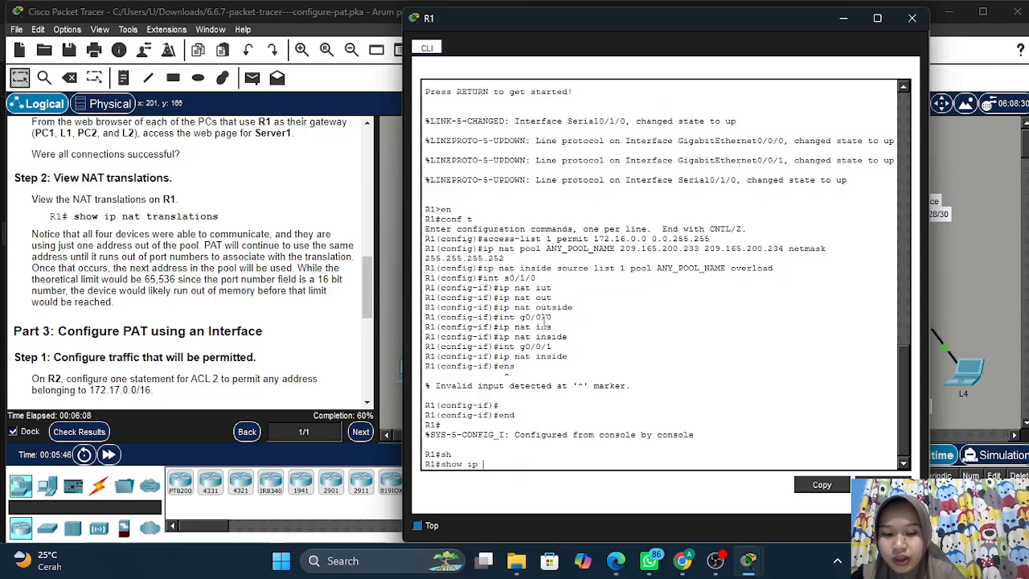
type("nat tran")
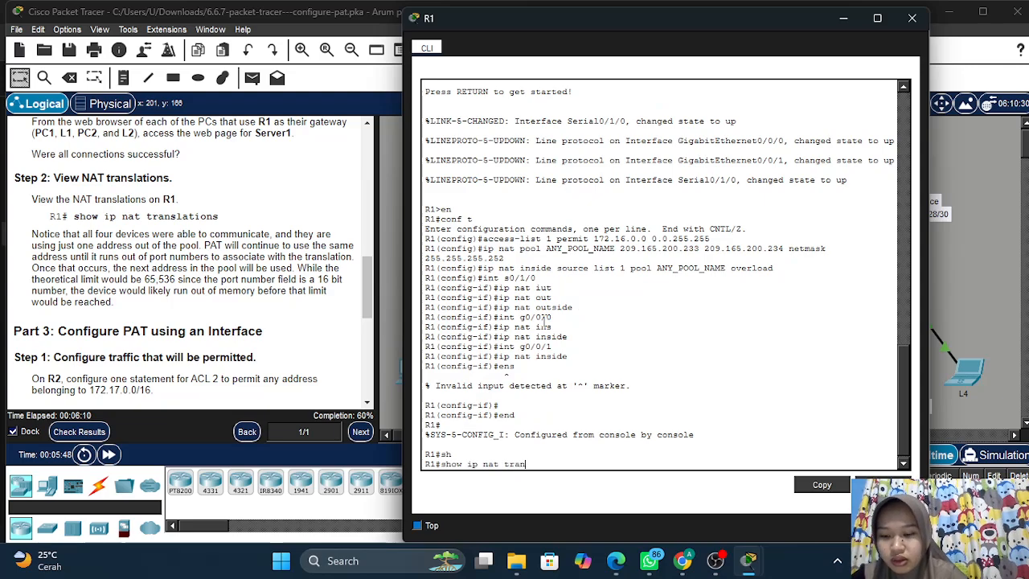
key("Tab")
key("Return")
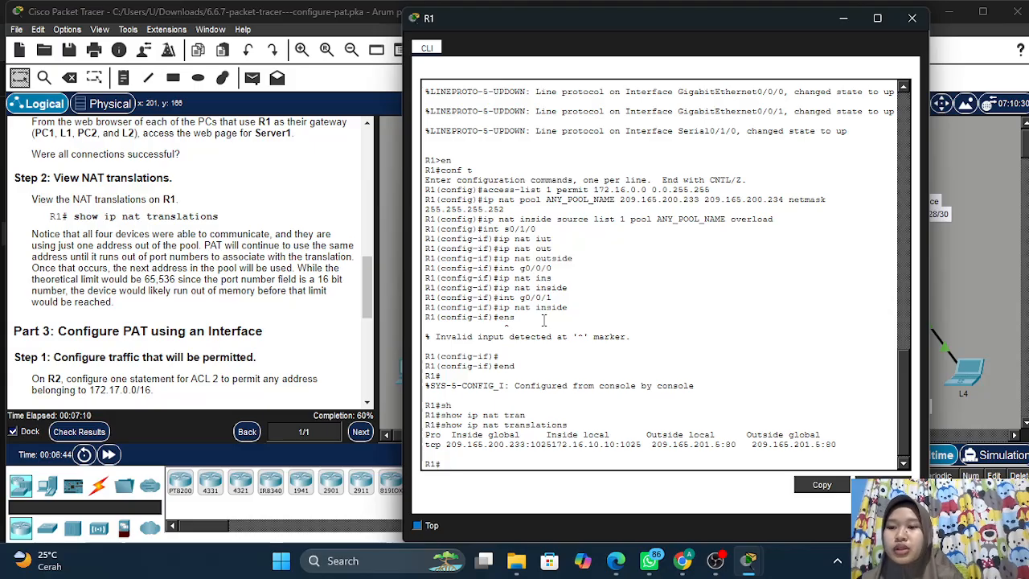
Read the Part 3 instructions for configuring PAT using an interface and put the R1 window away
scroll(211, 320, "down", 3)
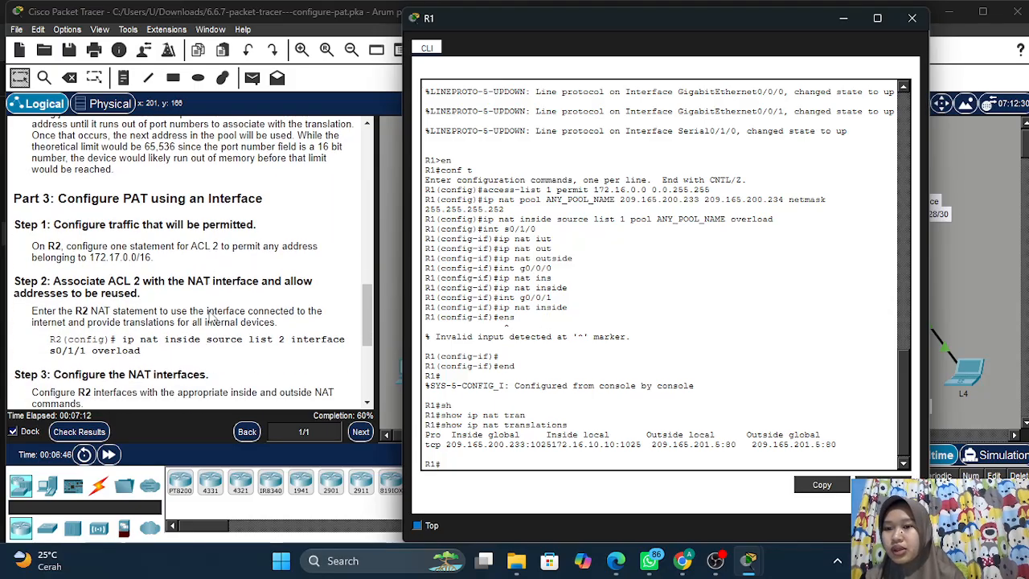
scroll(212, 320, "down", 2)
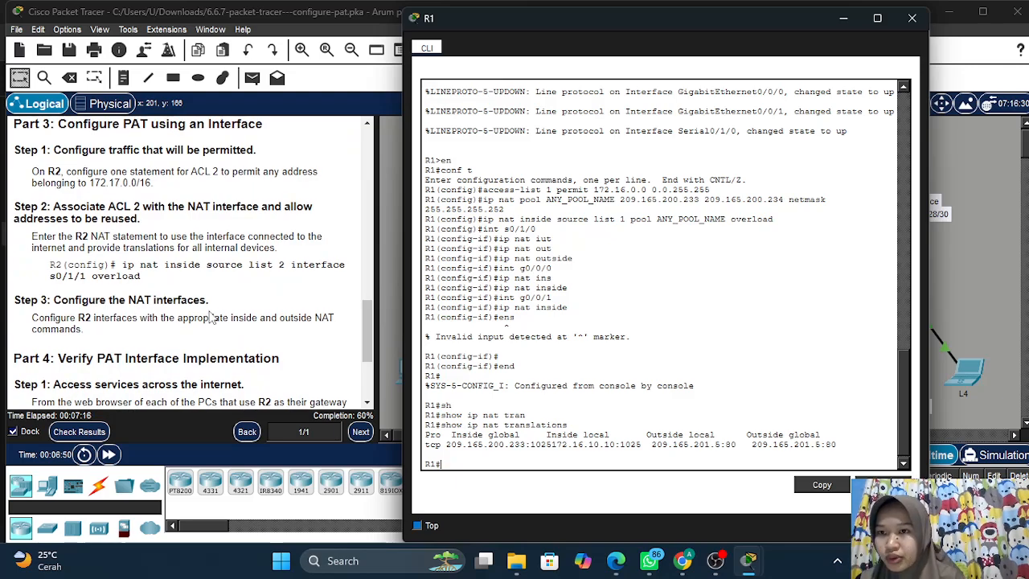
left_click(859, 14)
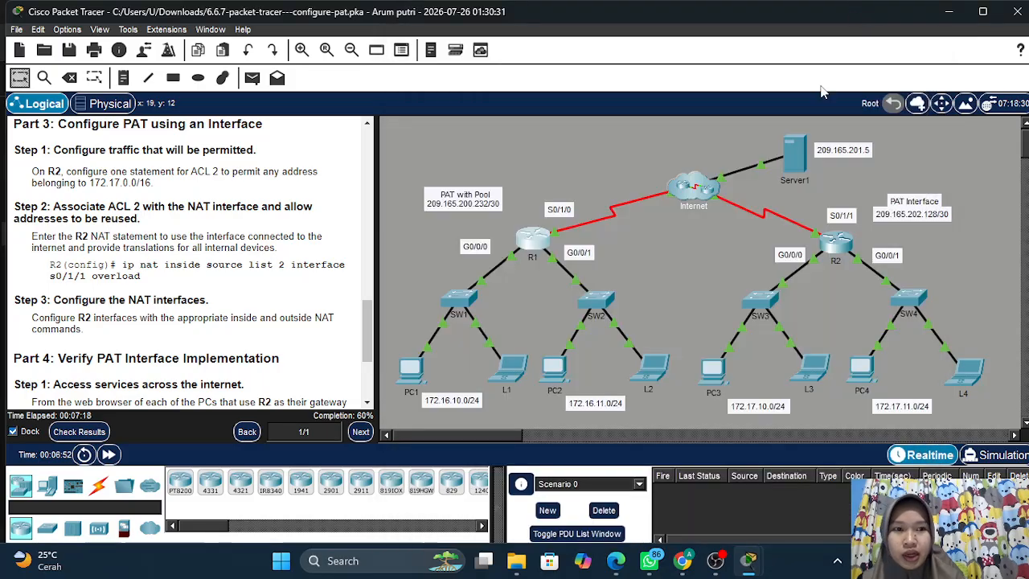
Open R2's CLI and enter global configuration mode with en and conf t
left_click(834, 256)
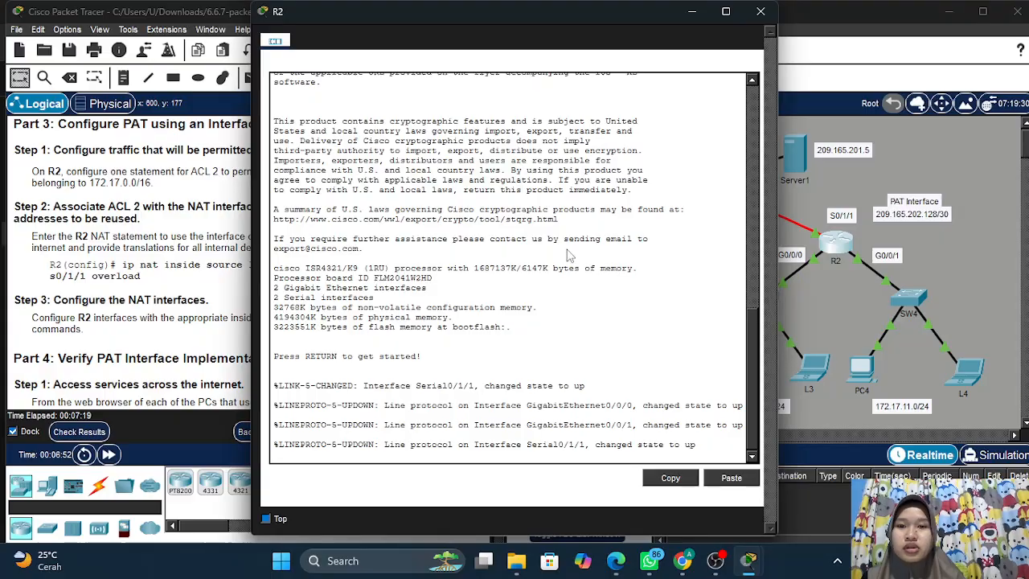
type("en")
key("Return")
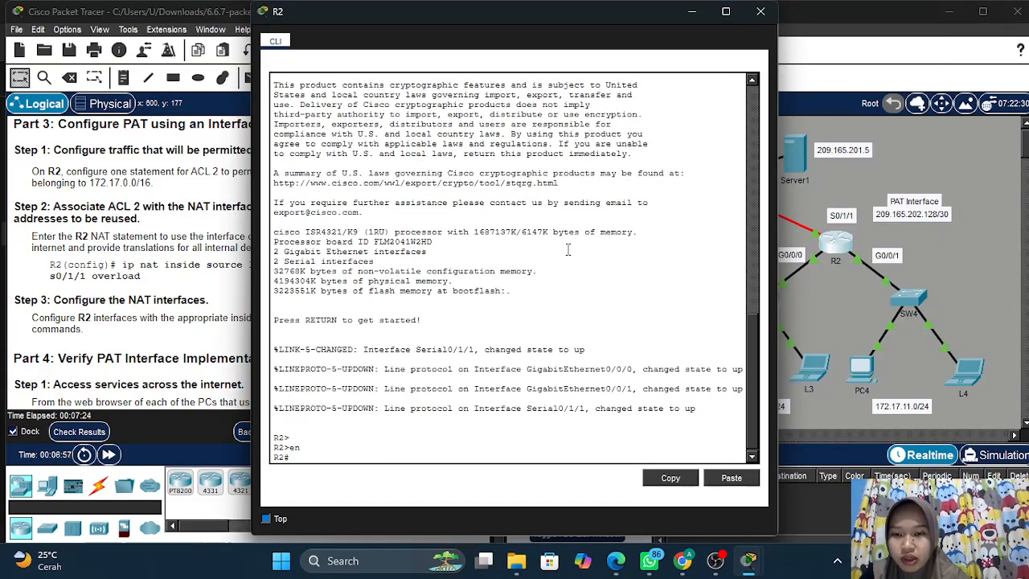
type("conf t")
key("Return")
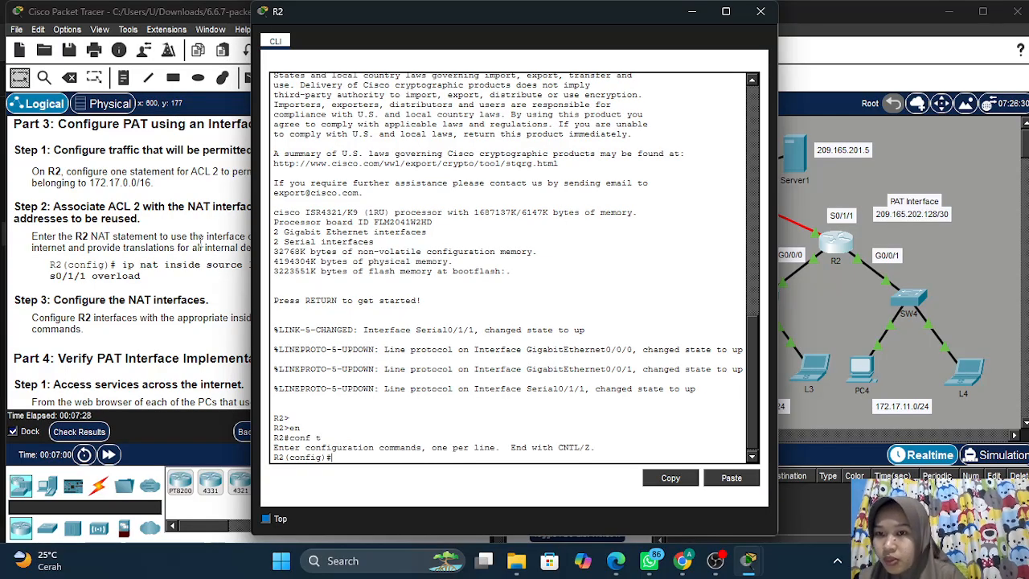
Configure ACL 2 on R2 with access-list 2 permit 172.17.0.0 0.0.255.255
left_click(200, 244)
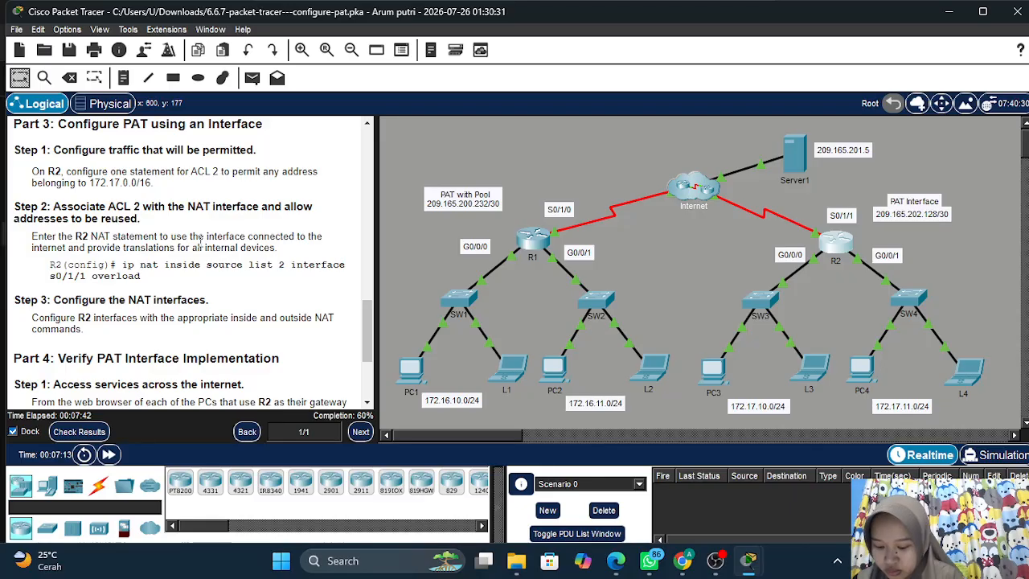
left_click(834, 240)
type("cc")
key("Tab")
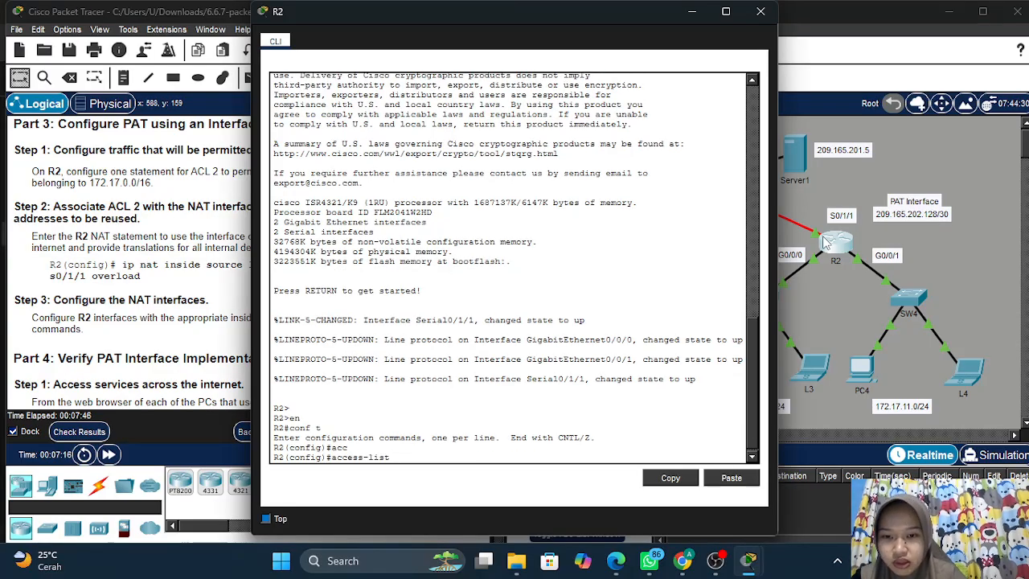
type("2 per")
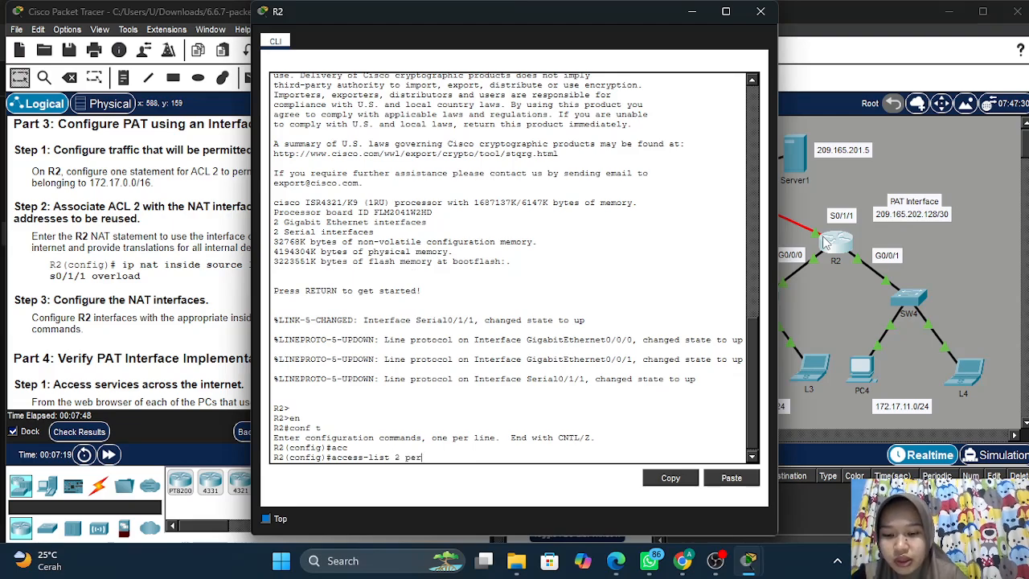
key("Tab")
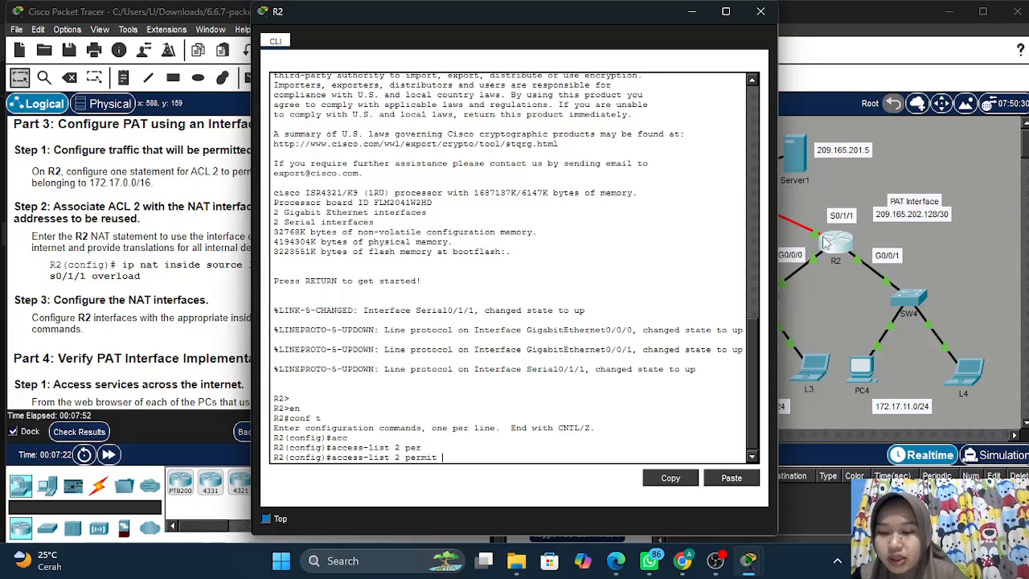
left_click_drag(528, 24, 657, 32)
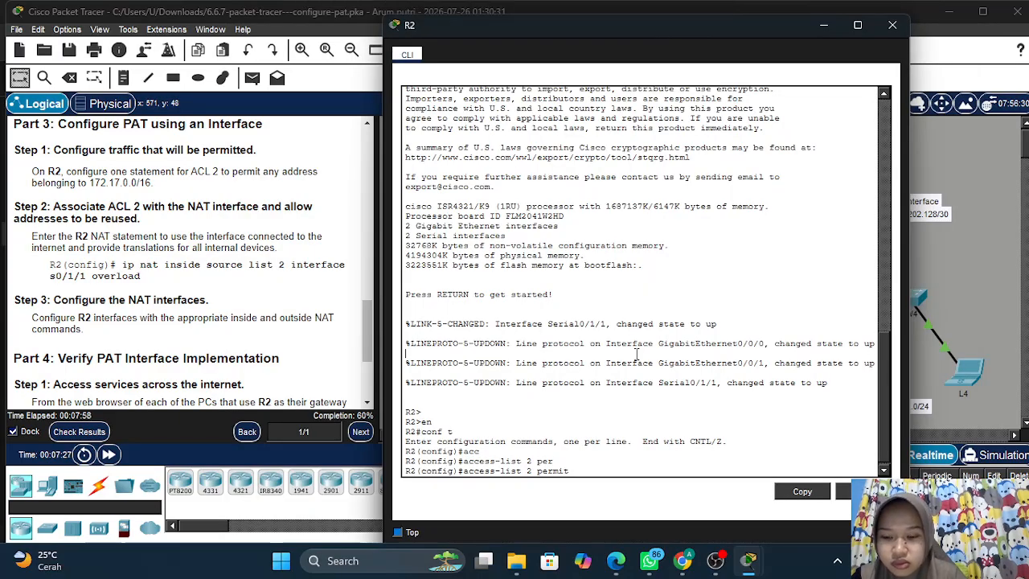
type("172")
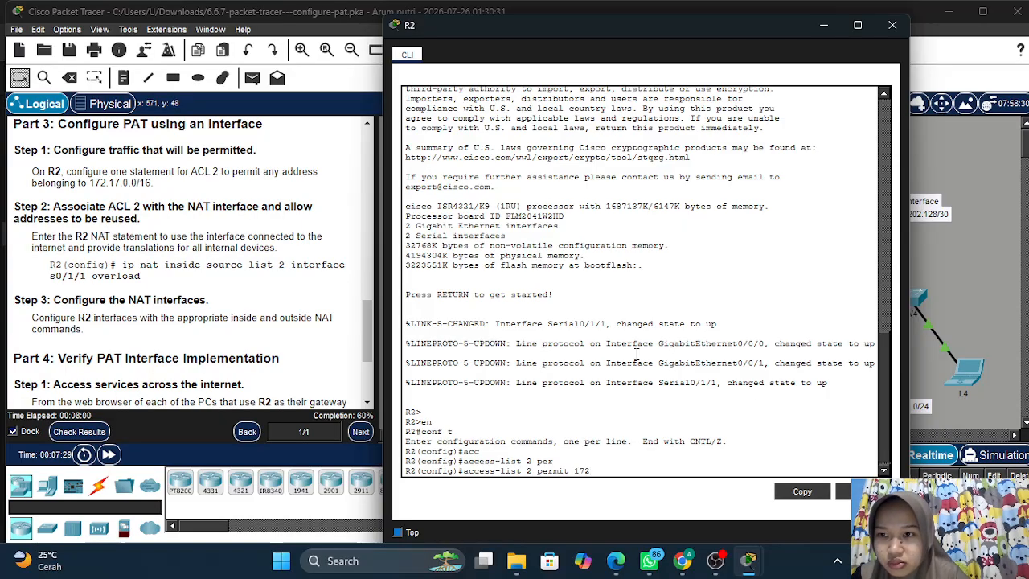
type(".17")
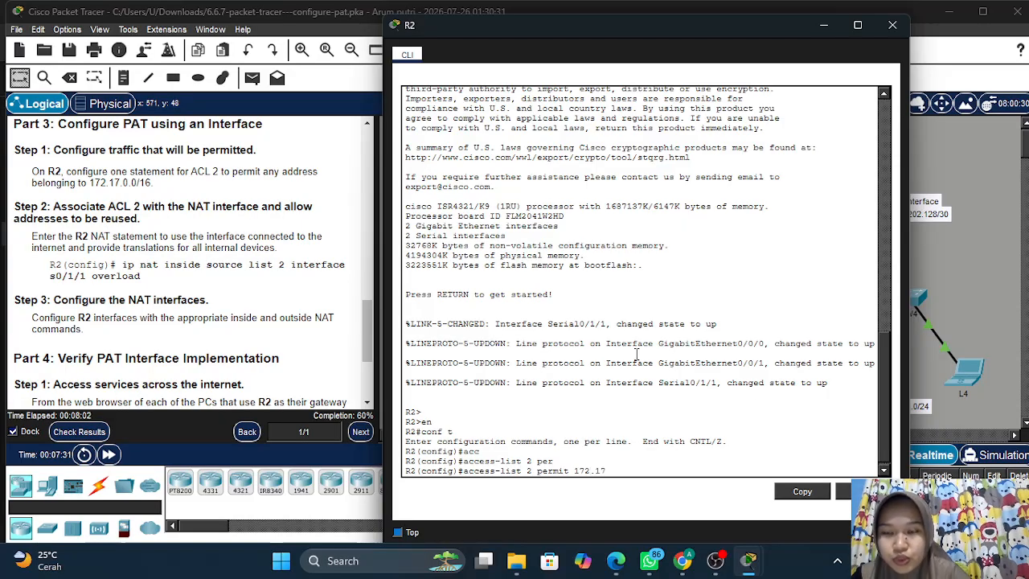
type(".0.")
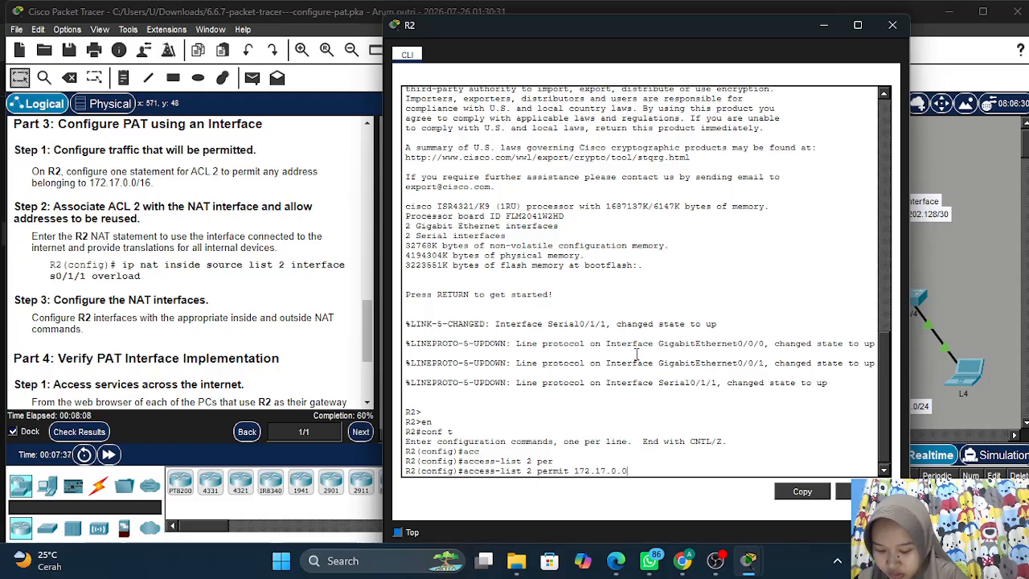
type("0")
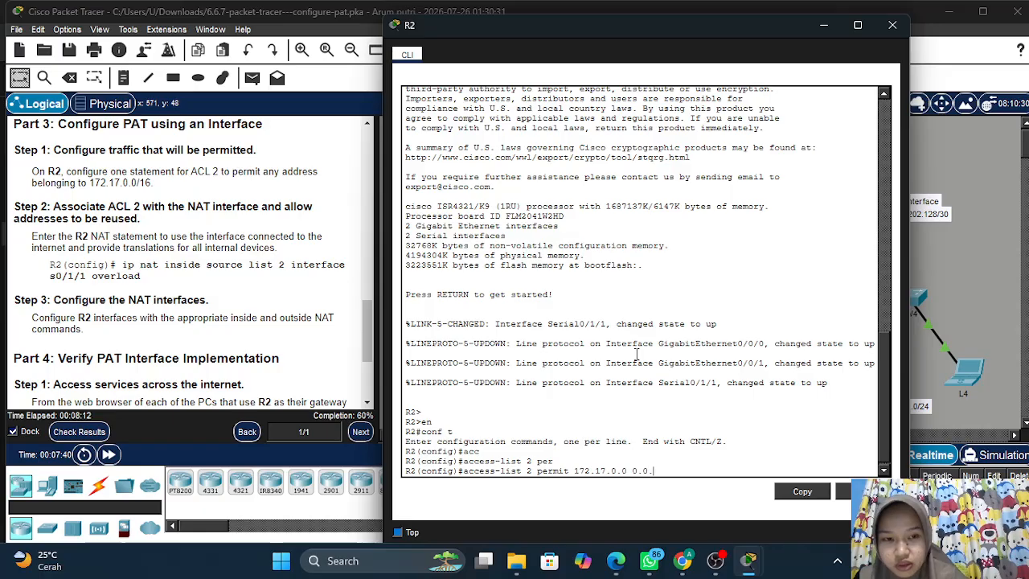
type(".0.255.255")
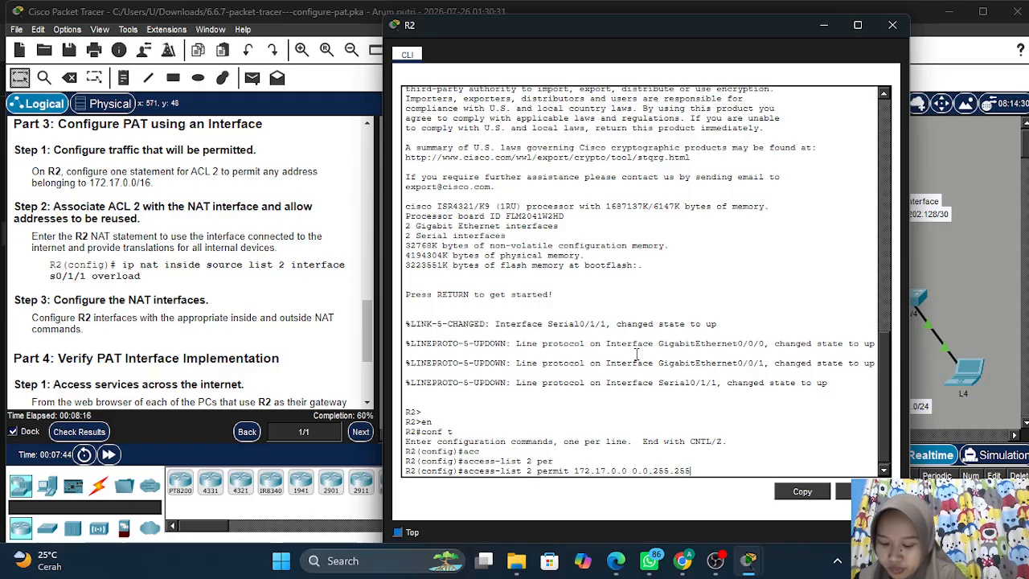
key("Return")
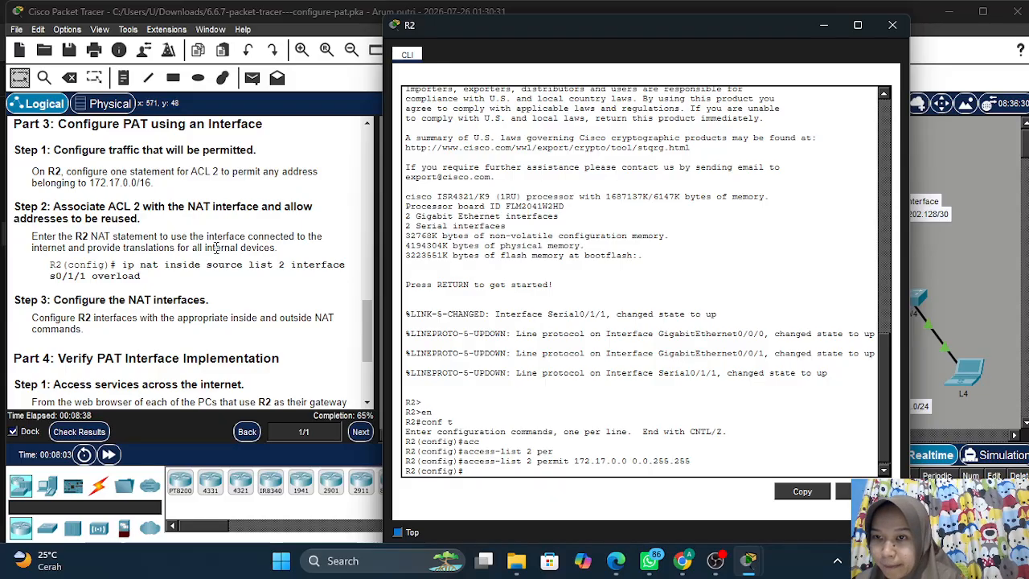
Copy the statement ip nat inside source list 2 interface s0/1/1 overload from the instructions and run it on R2
scroll(215, 247, "down", 1)
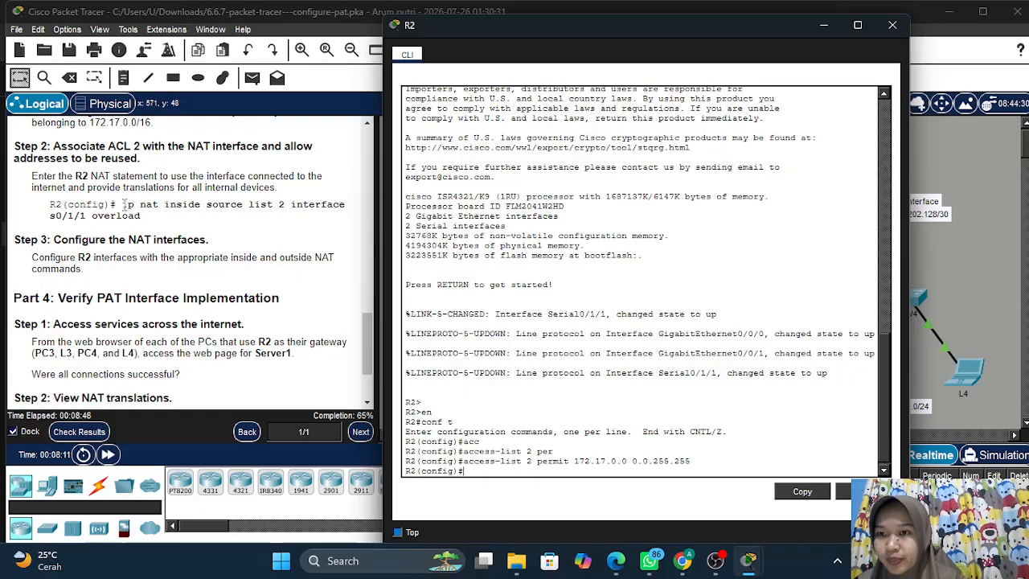
left_click_drag(124, 205, 149, 218)
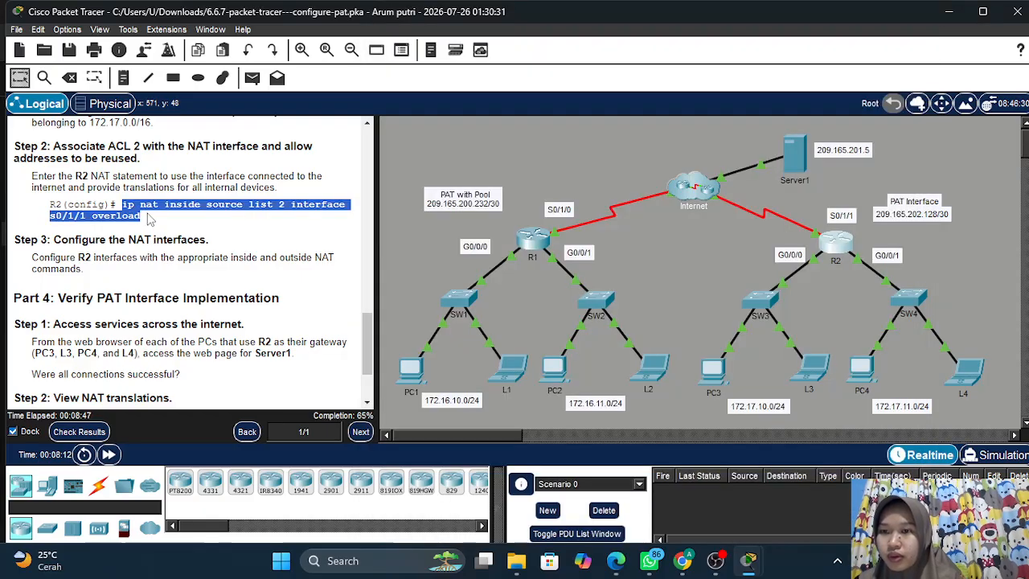
right_click(149, 219)
left_click(173, 223)
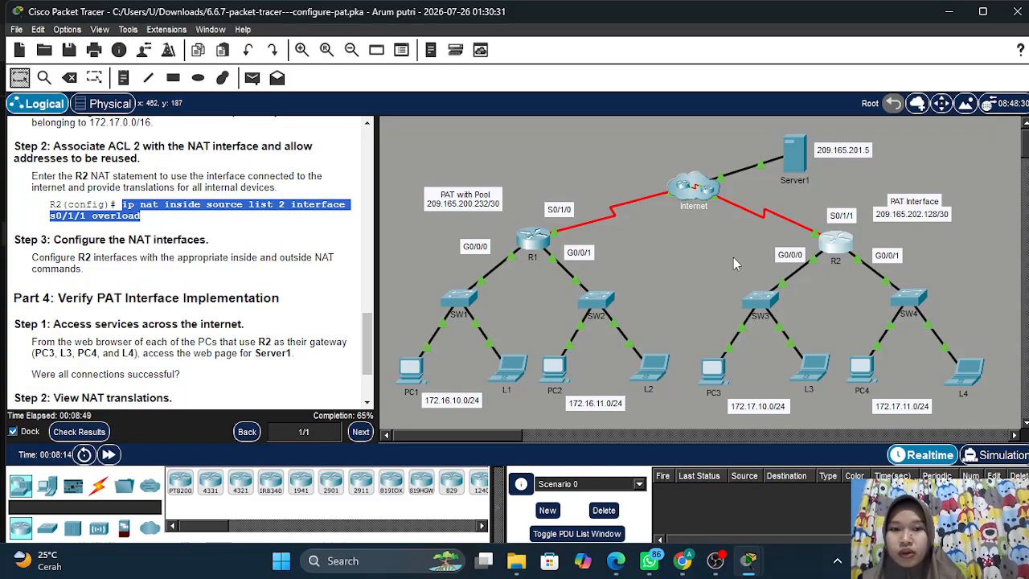
left_click(833, 255)
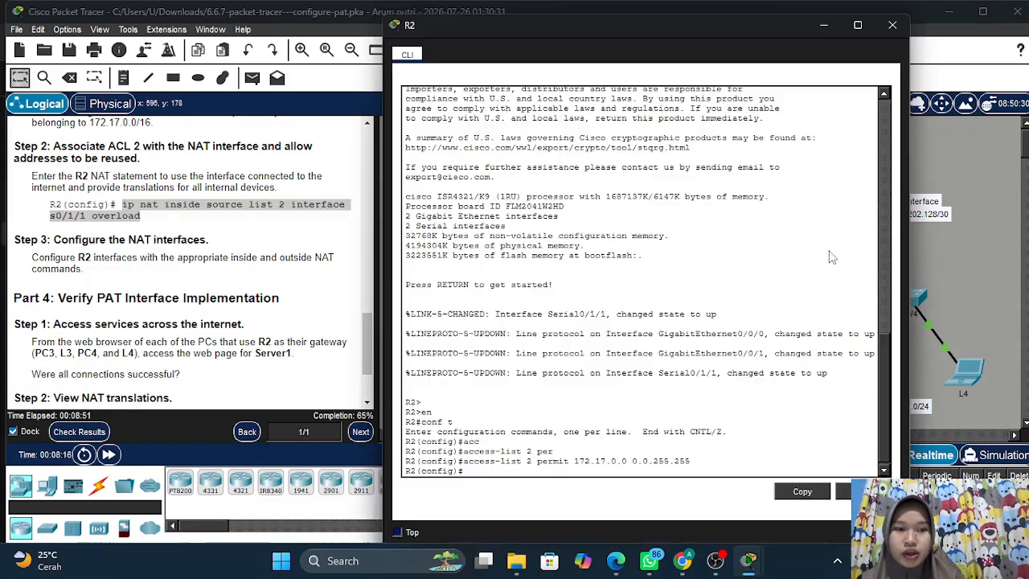
left_click(846, 493)
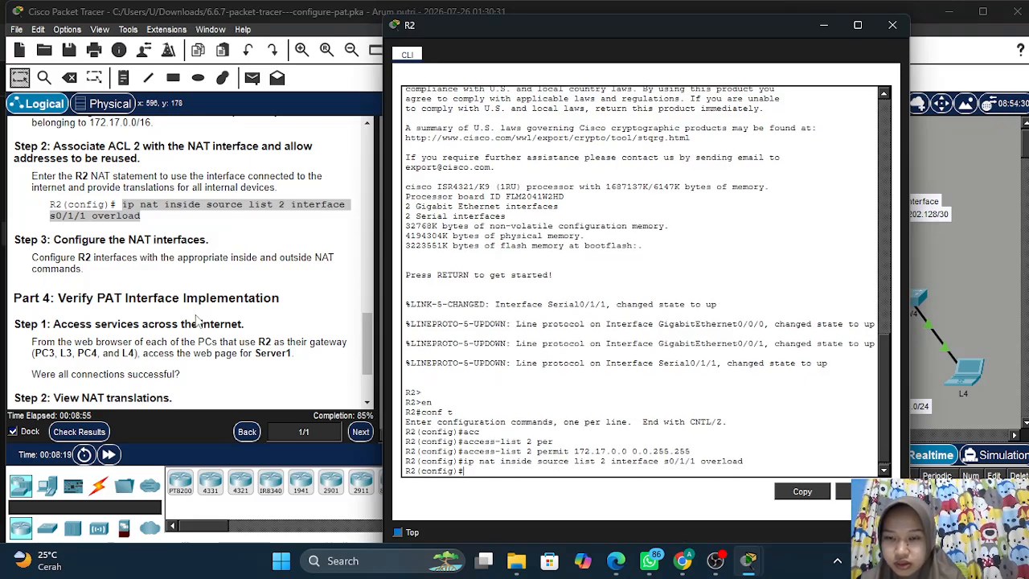
Consult the Part 3 Step 3 instructions and configure R2's interface s0/1/1 with ip nat outside
scroll(190, 294, "down", 1)
scroll(190, 294, "down", 1)
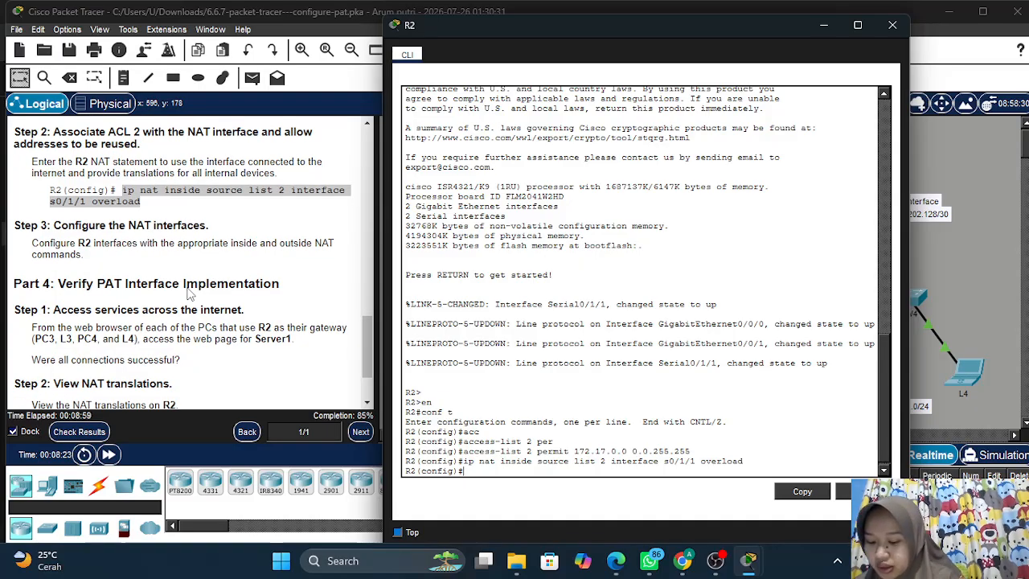
left_click(593, 332)
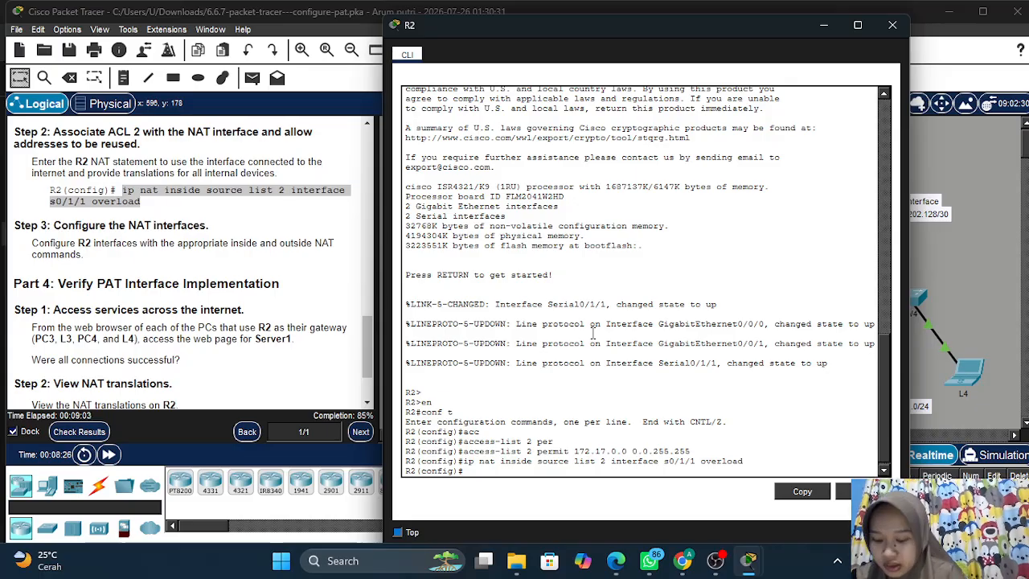
type("in")
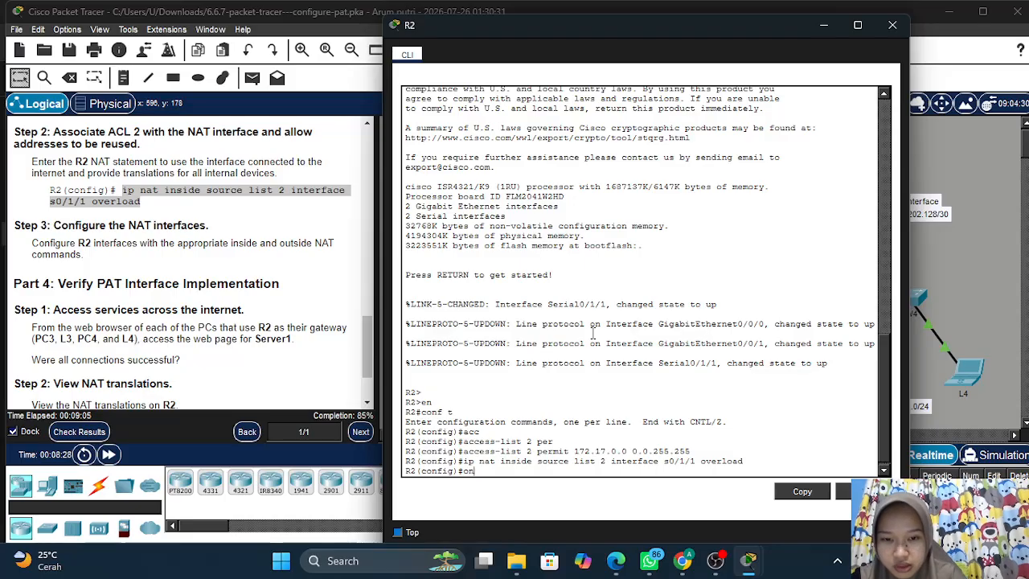
type("t")
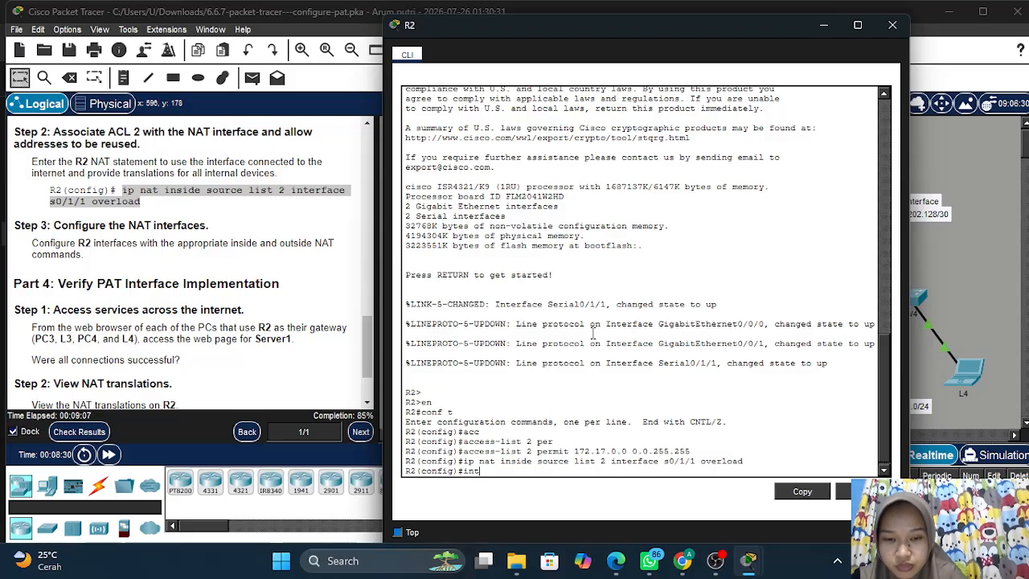
type(" s")
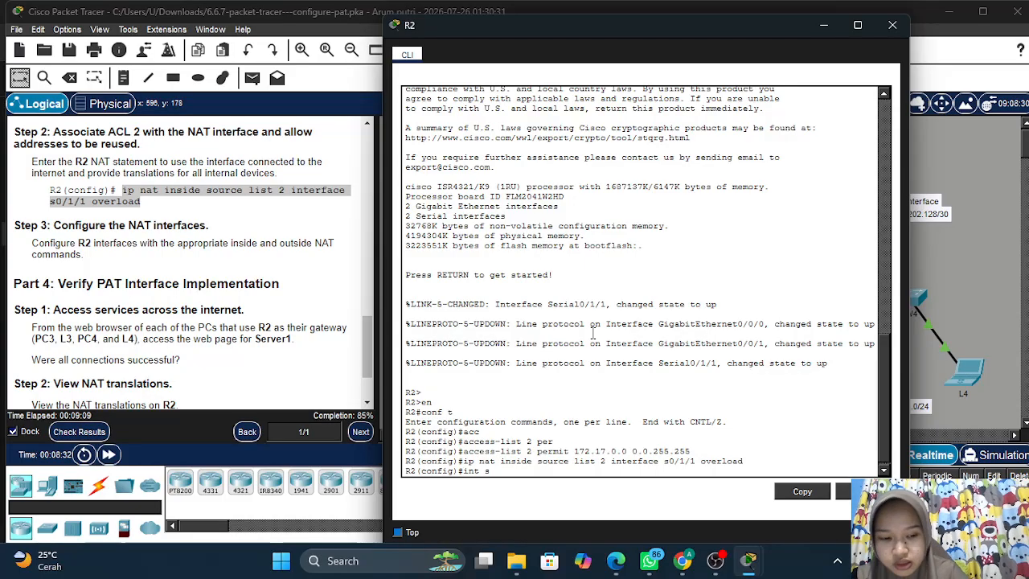
type("0/1/1")
key("Return")
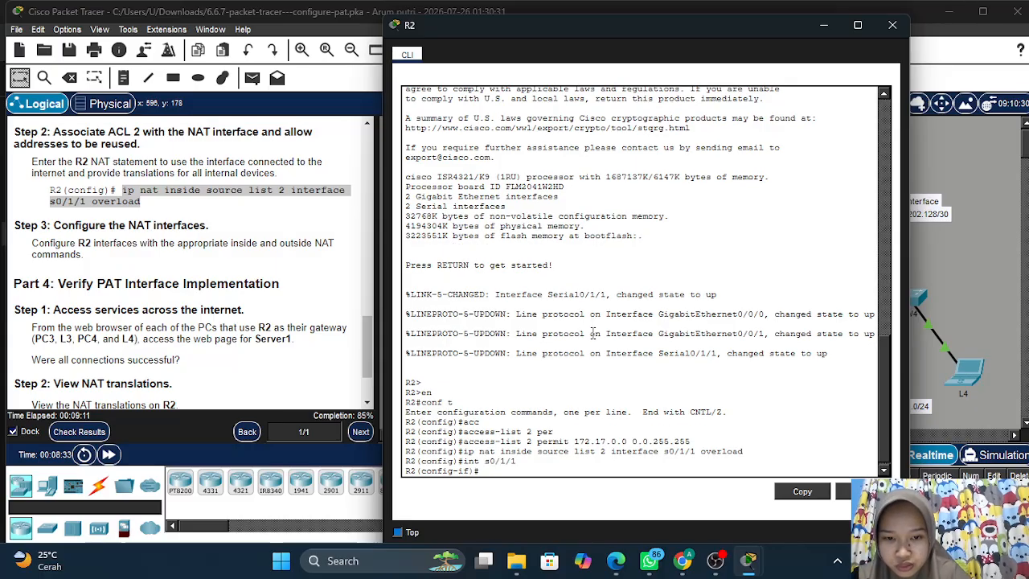
type("ip nat")
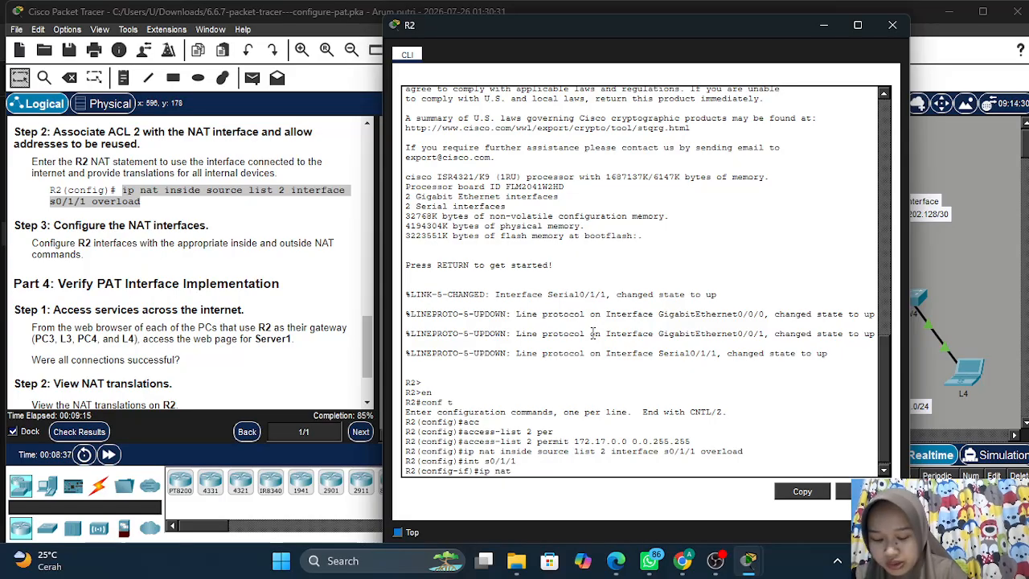
type(" out")
key("Tab")
key("Return")
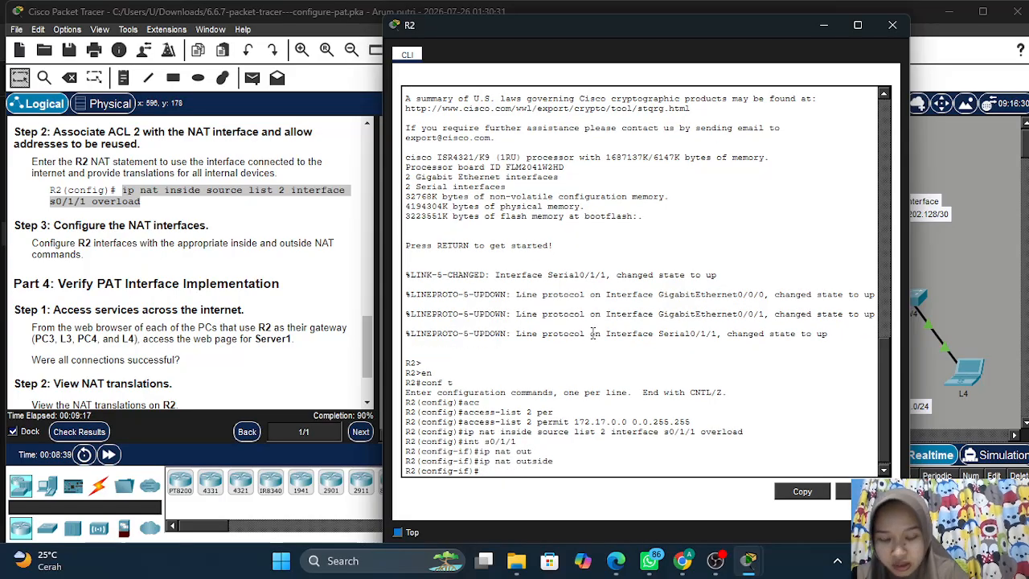
Configure R2's interface g0/0/0 with ip nat inside
type("in")
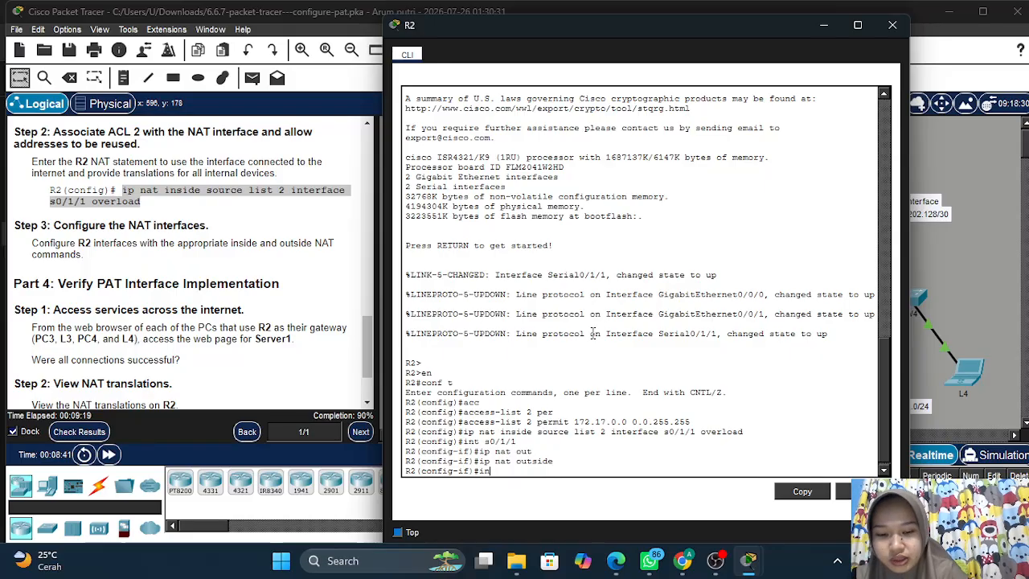
type("t g0/0/")
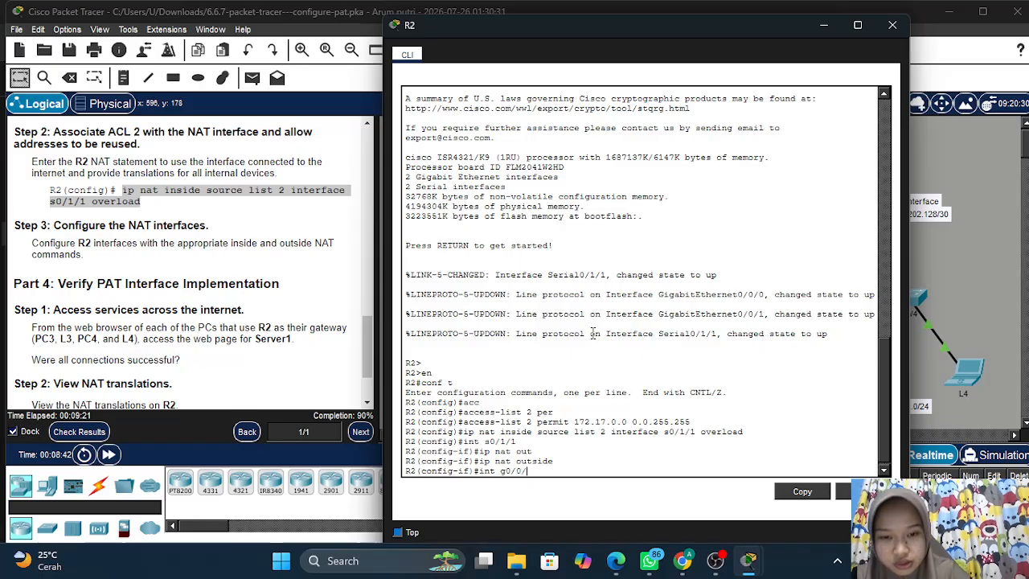
type("0")
key("Return")
type("ip")
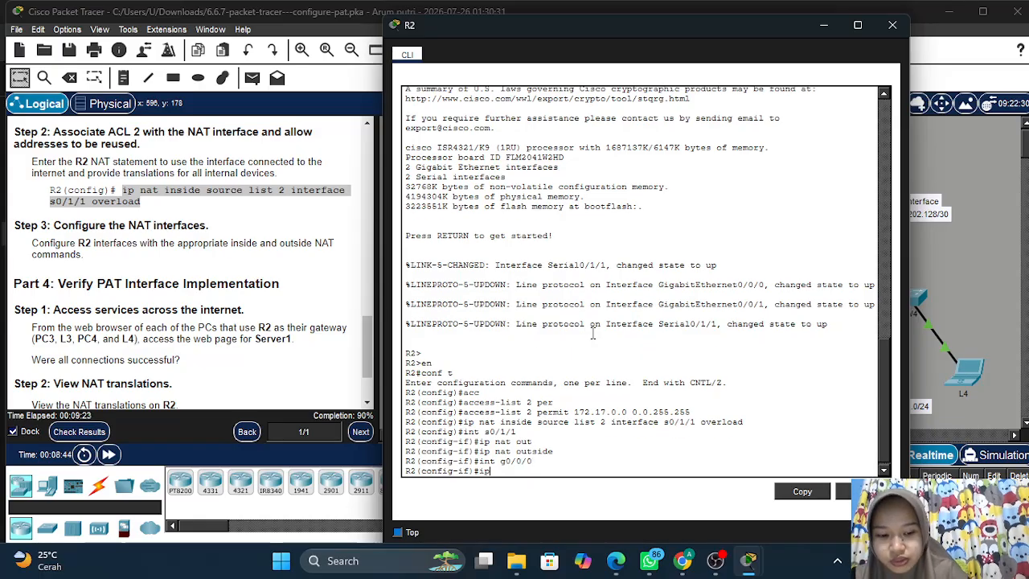
type(" nat ins")
key("Tab")
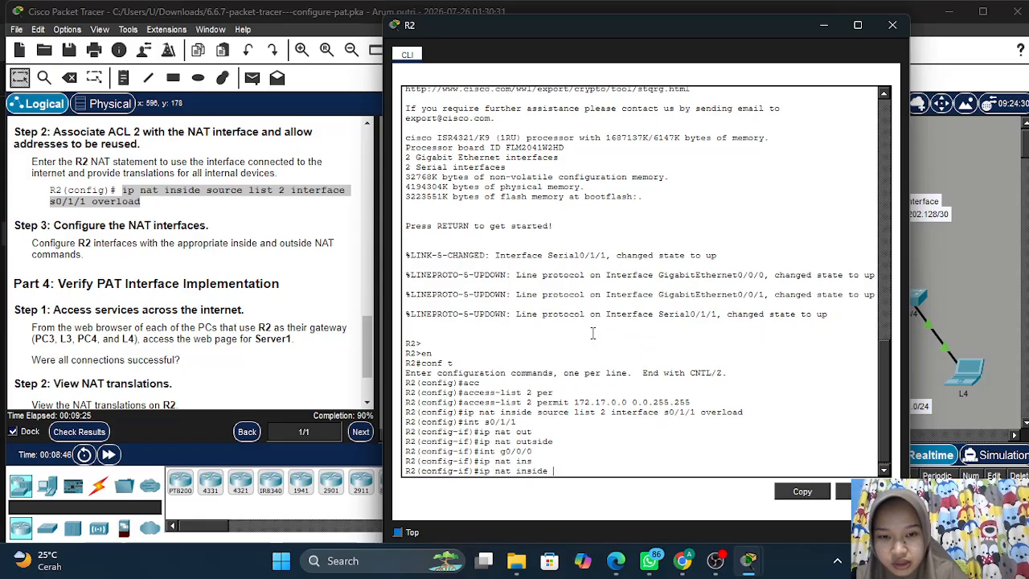
key("Return")
Configure R2's interface g0/0/1 with ip nat inside
type("innt")
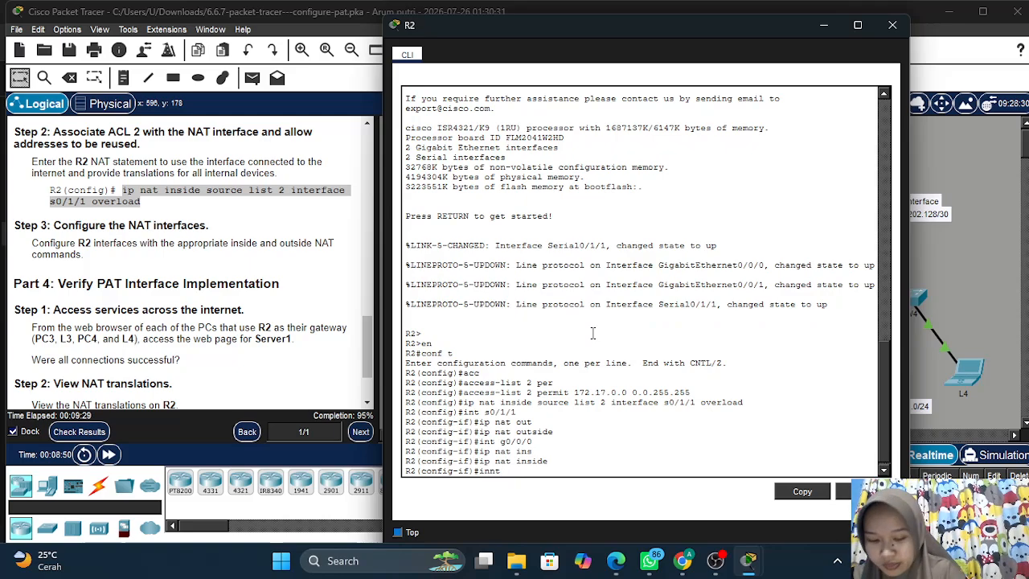
type(" g0/")
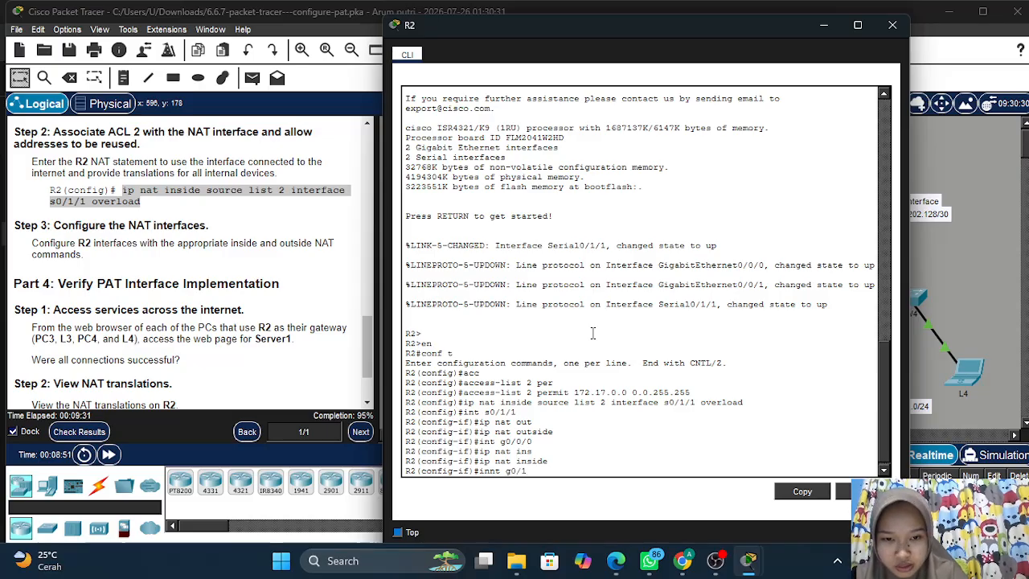
type("0/1")
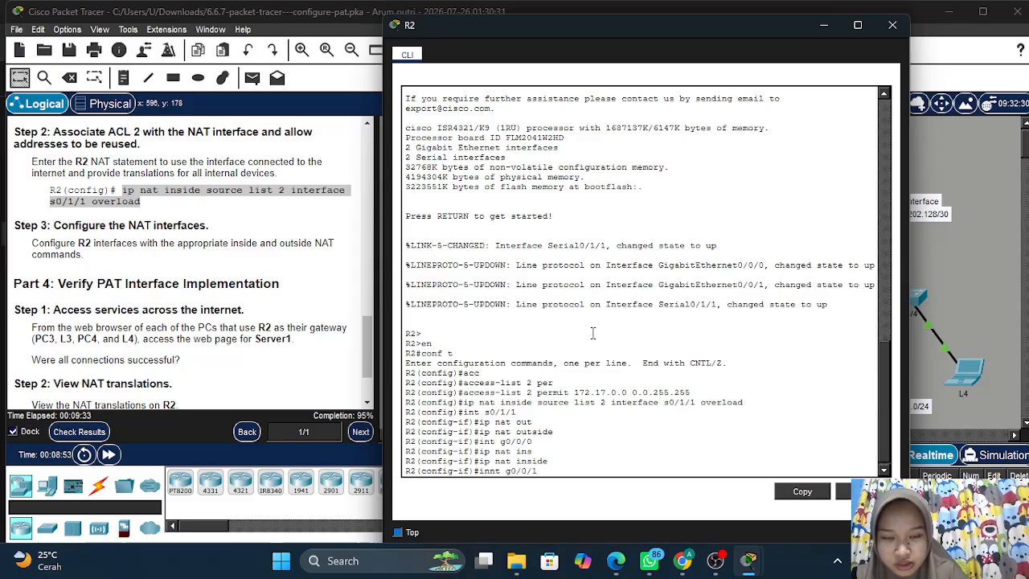
key("Return")
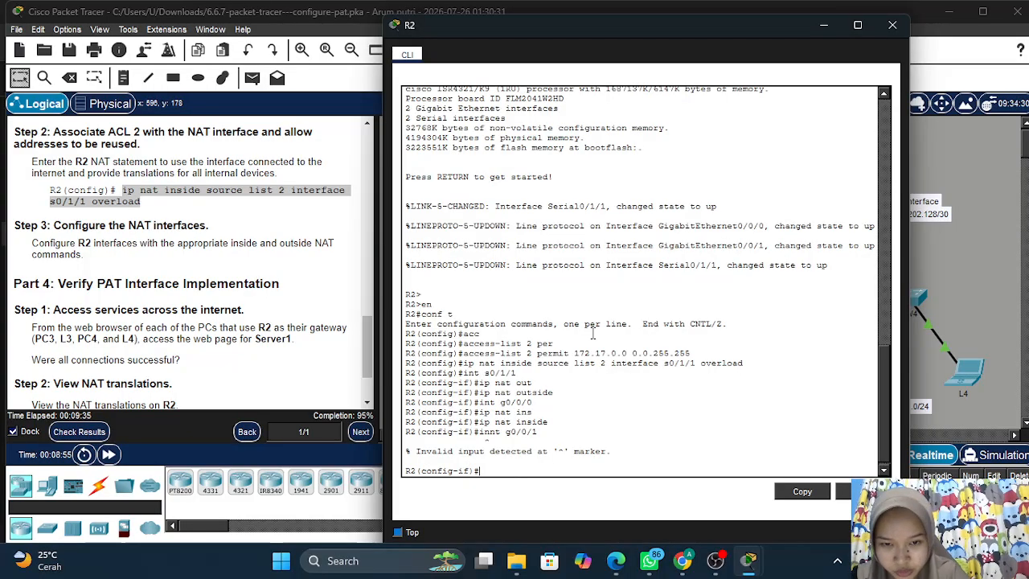
key("Up")
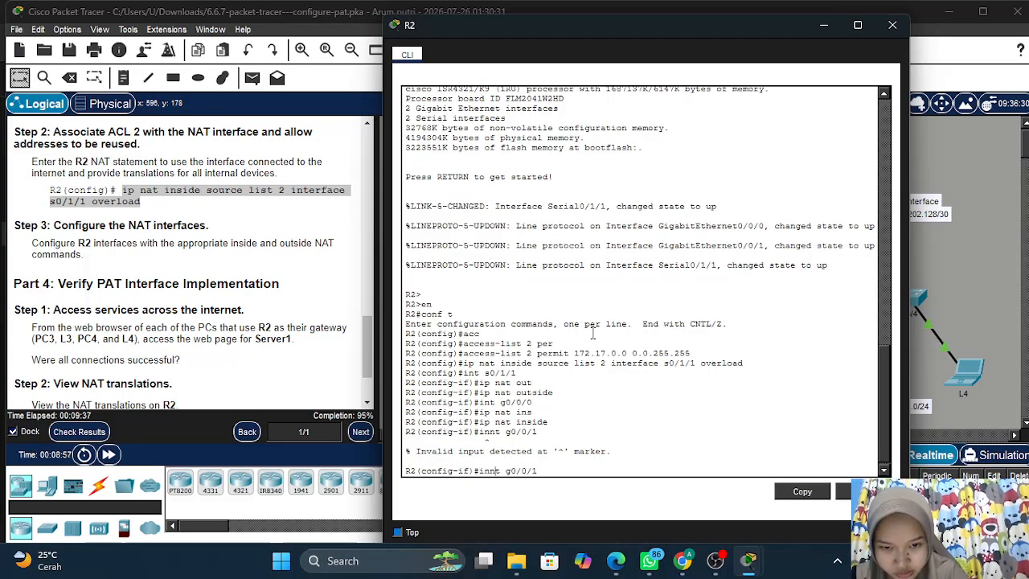
key("BackSpace")
key("Return")
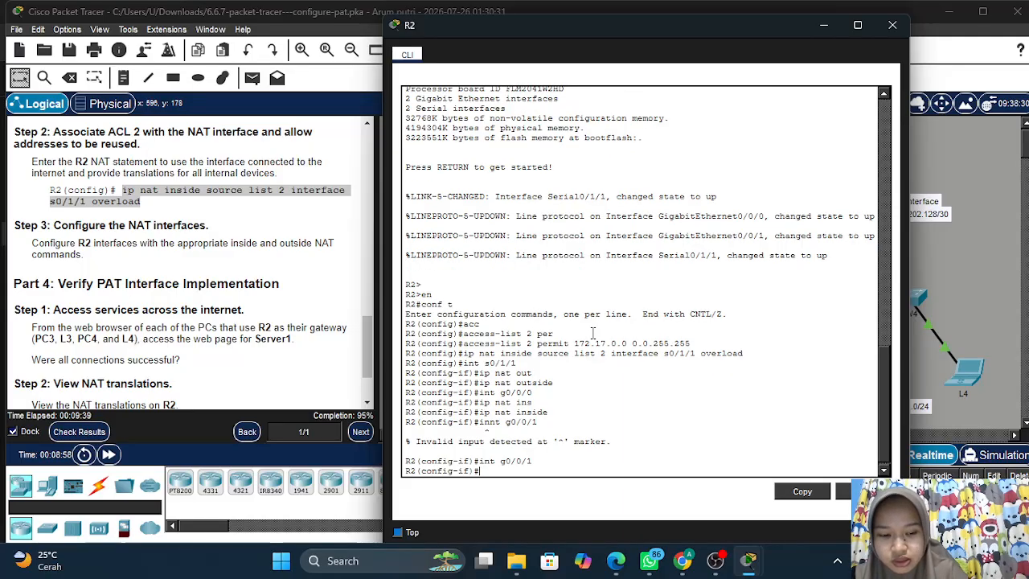
key("Up")
key("Up")
key("Up")
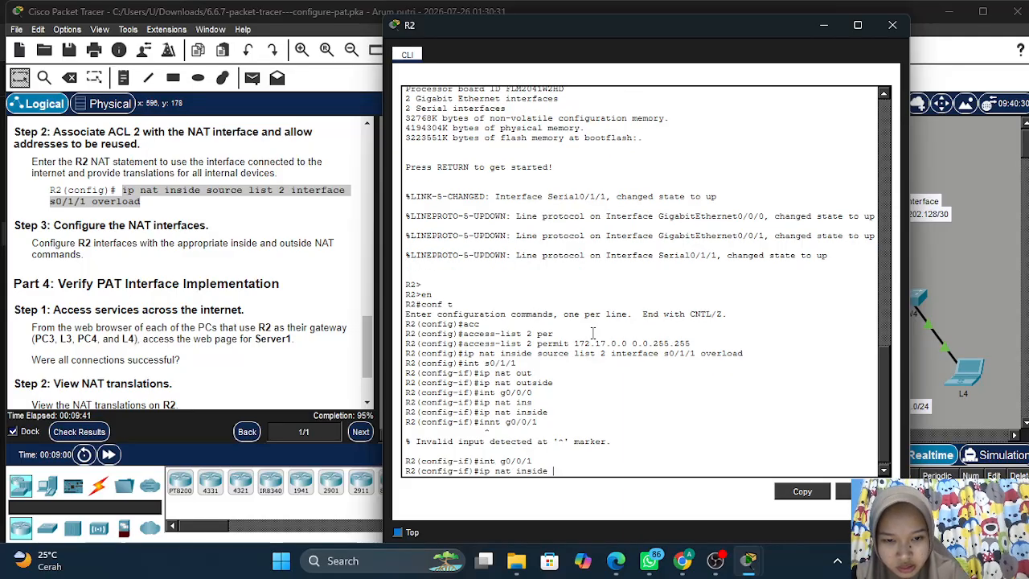
key("Return")
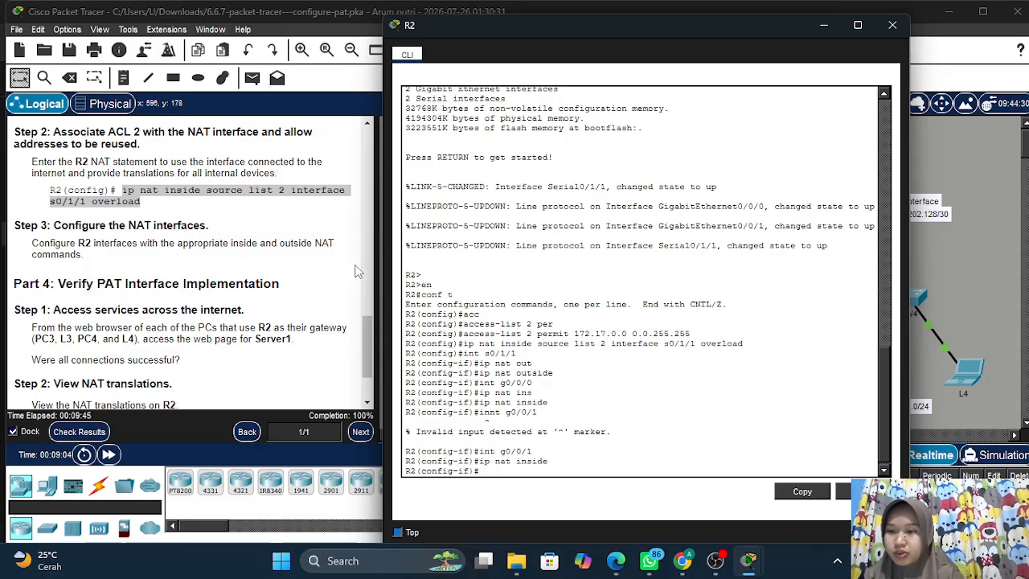
Consult the Part 4 verification instructions, then put R2's command line away and open PC3's desktop
scroll(225, 254, "down", 1)
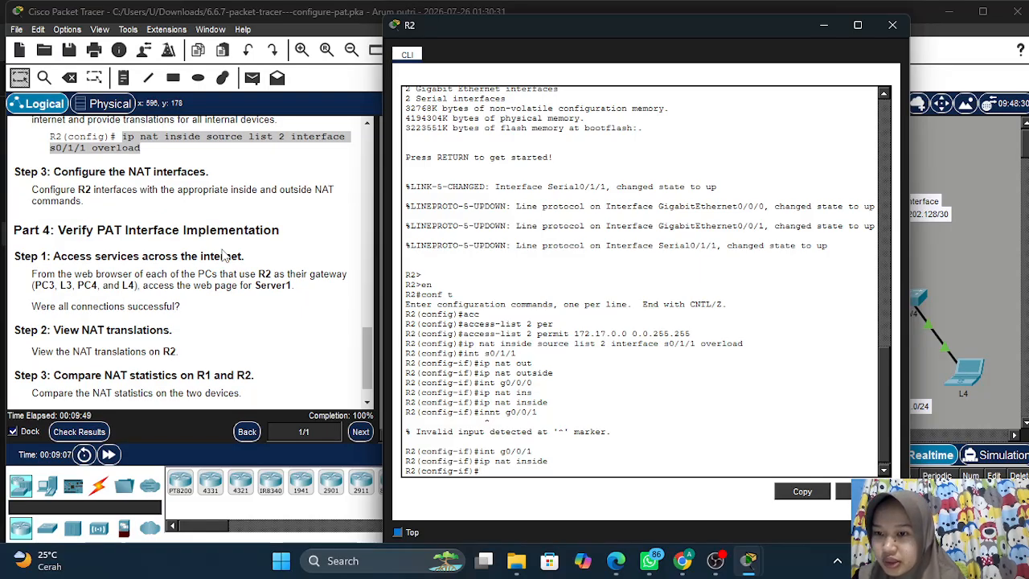
scroll(224, 255, "down", 1)
scroll(224, 256, "up", 3)
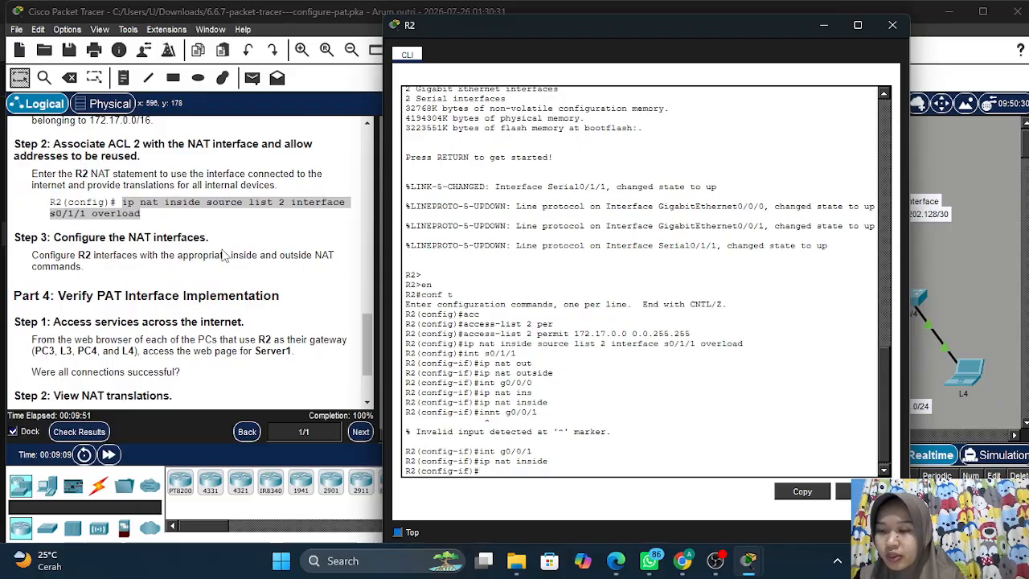
scroll(224, 255, "down", 3)
left_click(822, 27)
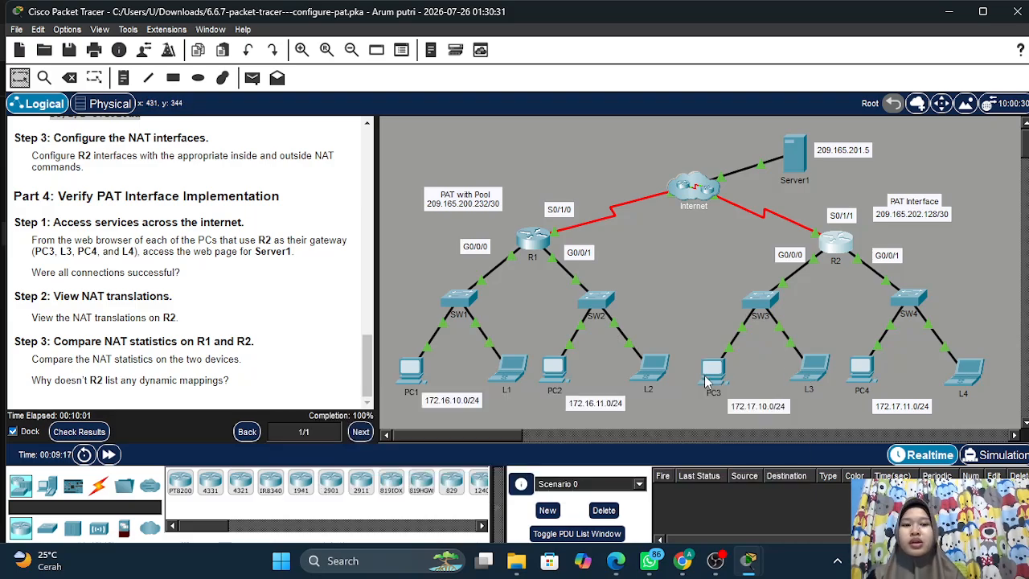
left_click(707, 381)
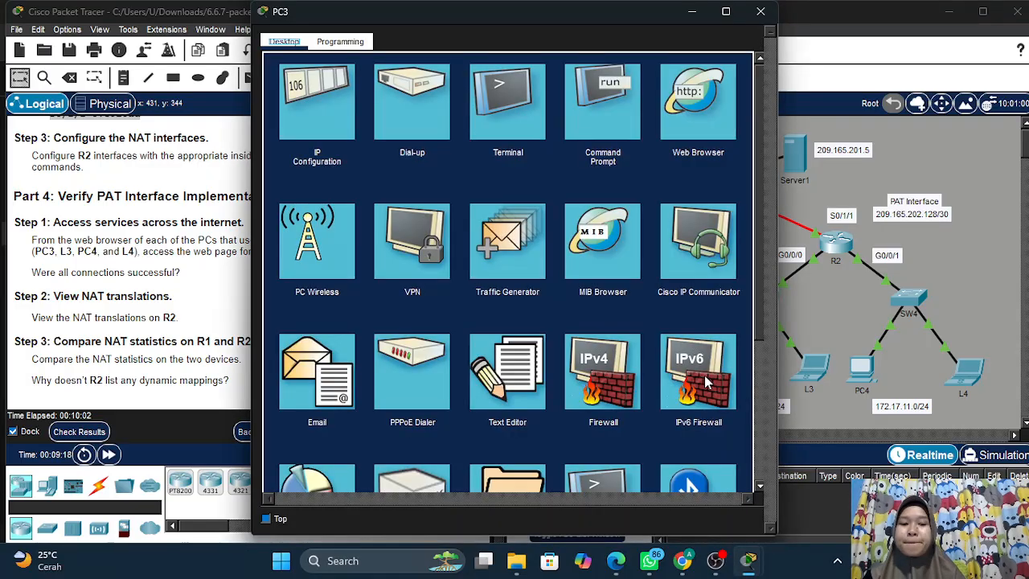
left_click(706, 383)
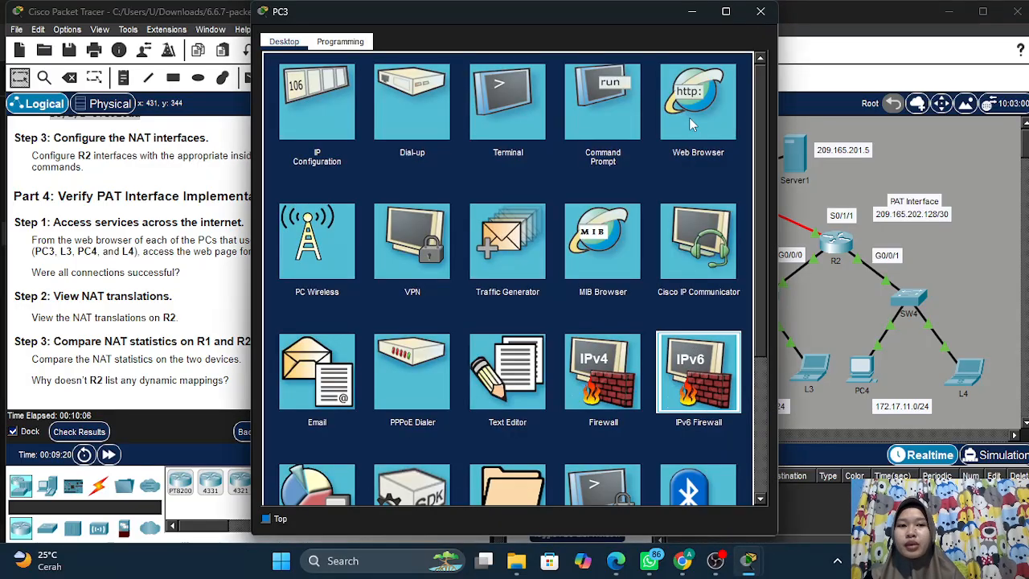
left_click(692, 123)
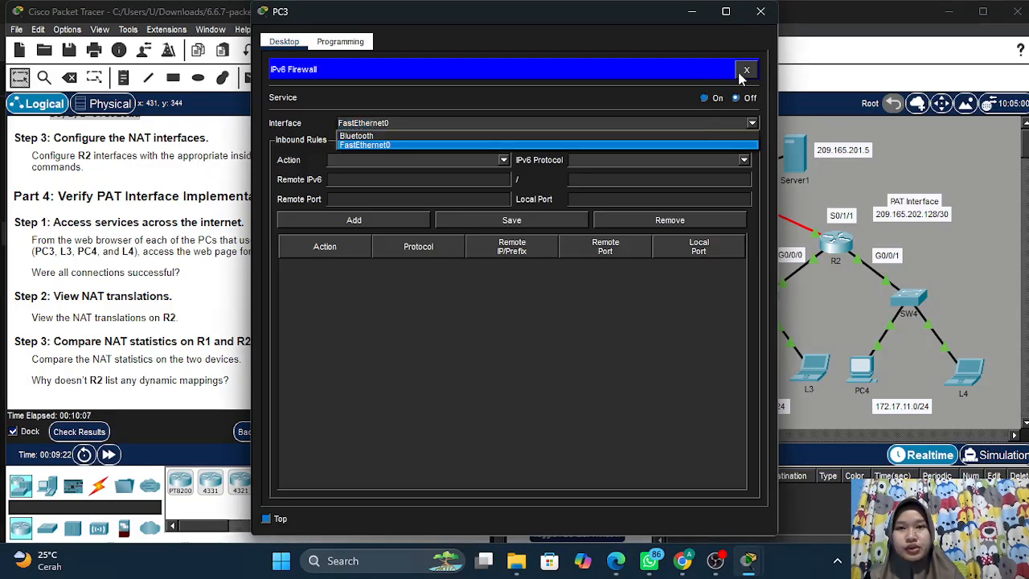
left_click(744, 70)
left_click(745, 71)
Load Server1's web page at 209.165.201.5 in PC3's web browser and minimize PC3's window
left_click(697, 109)
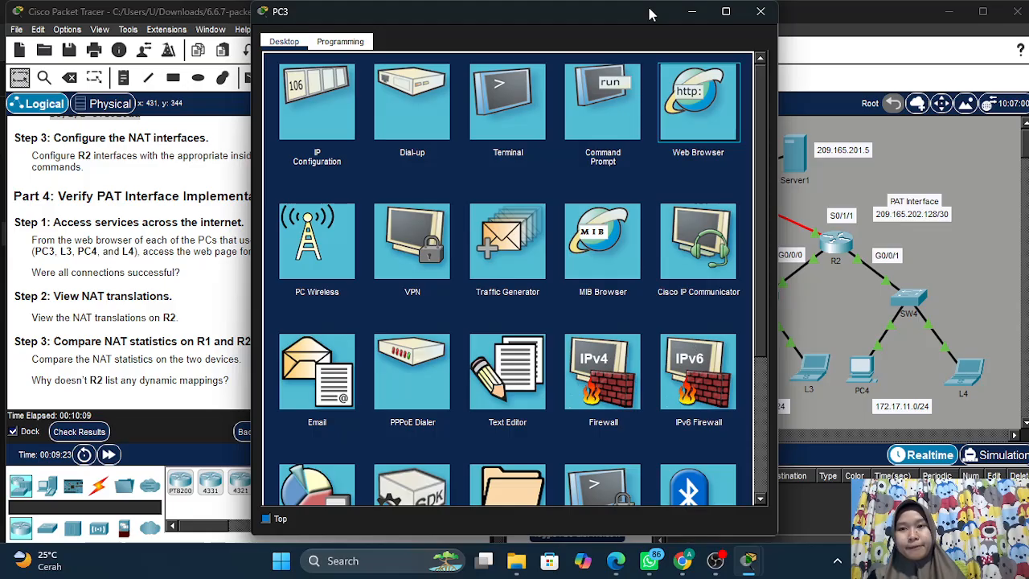
left_click(691, 119)
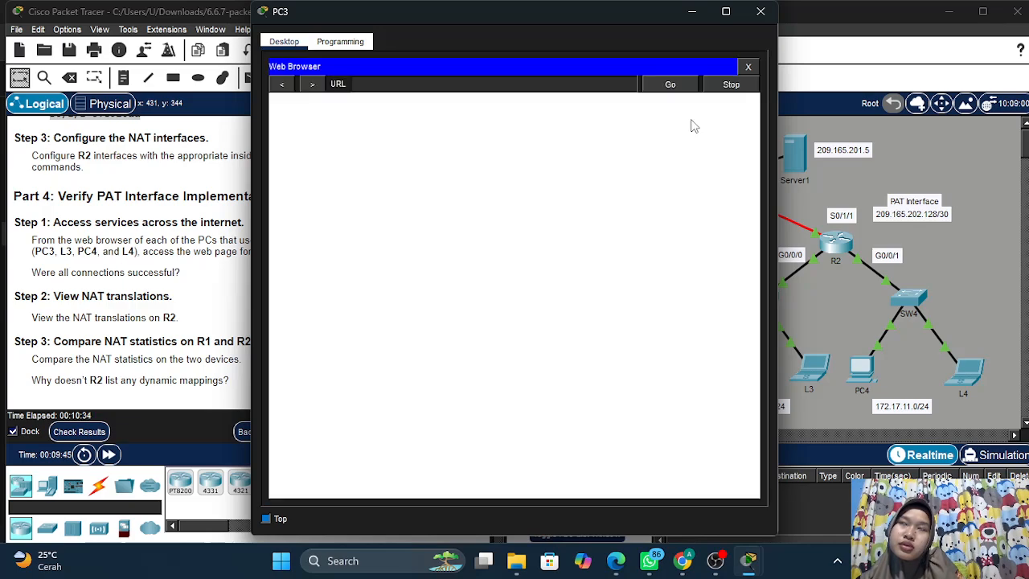
left_click(530, 84)
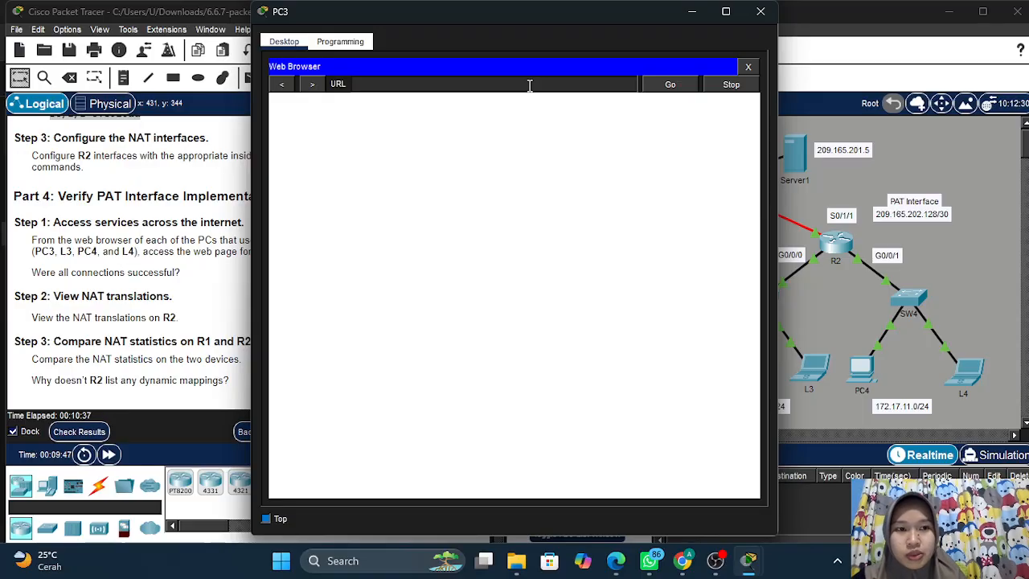
type("209")
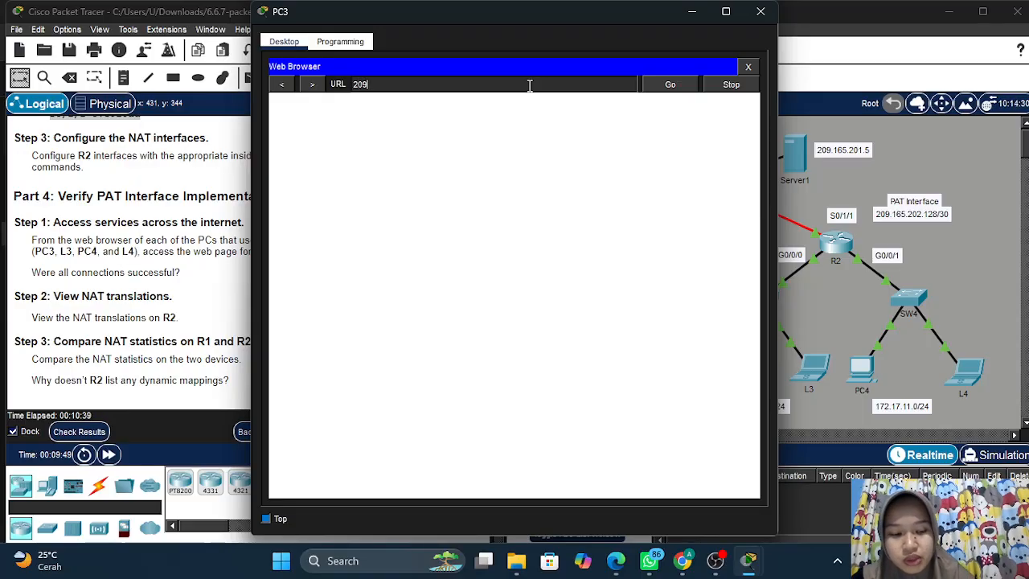
type(".16")
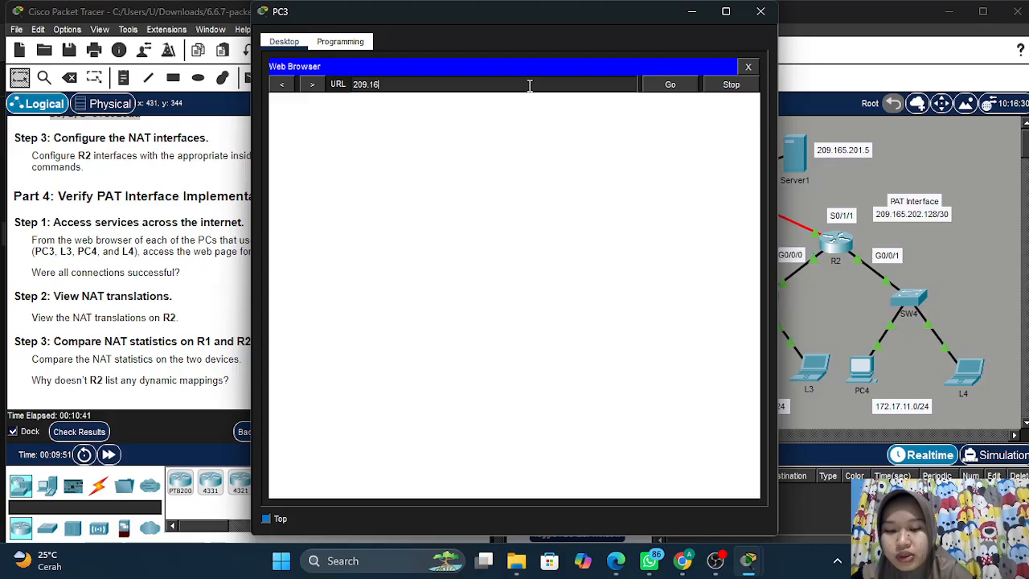
type("5.201.5")
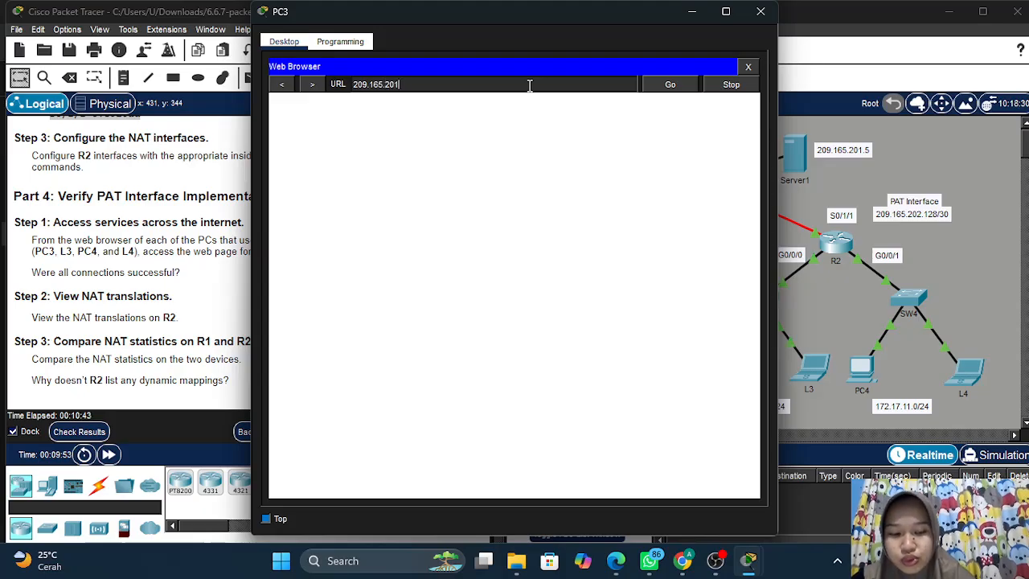
key("Return")
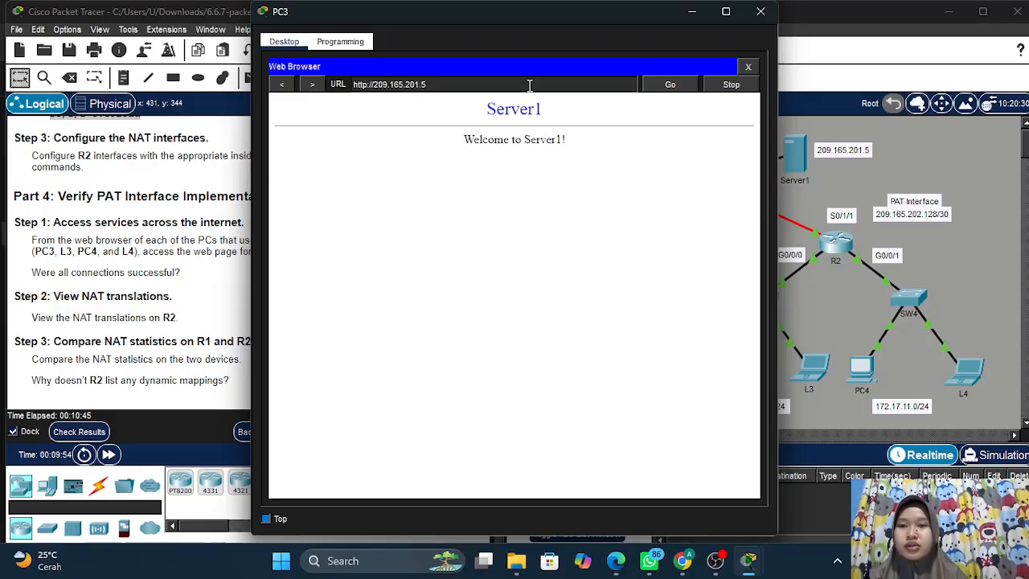
left_click(692, 11)
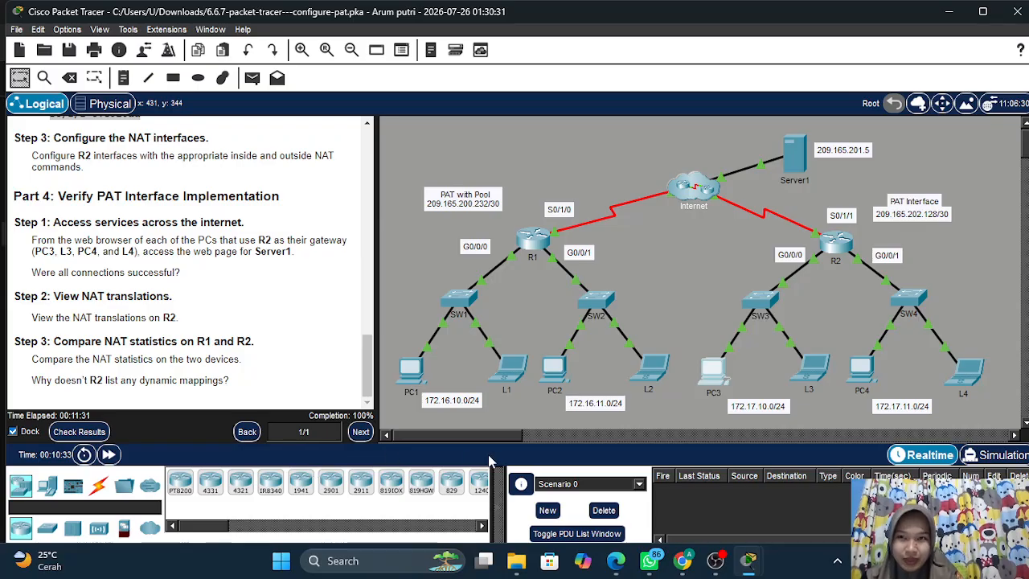
left_click(705, 566)
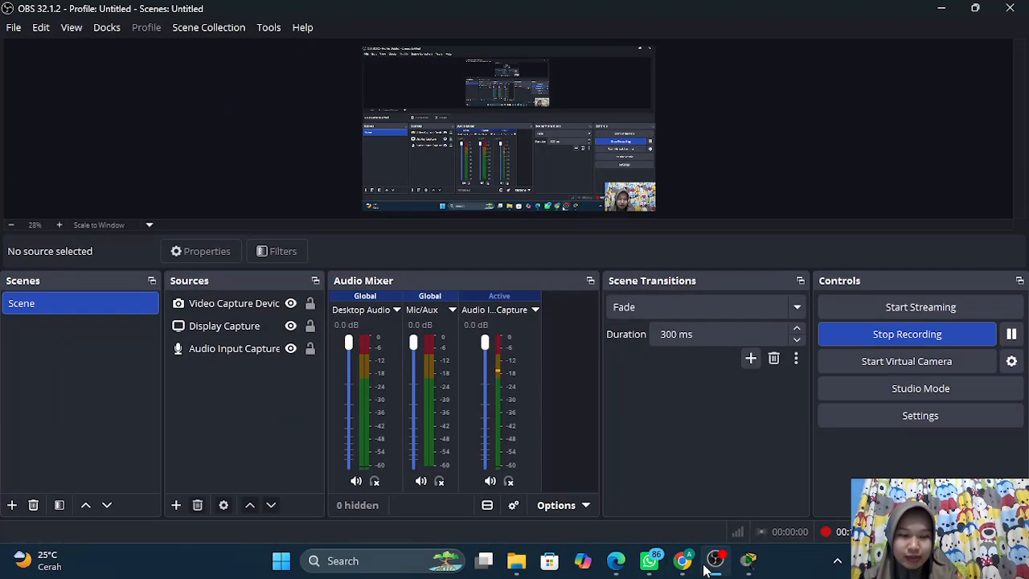